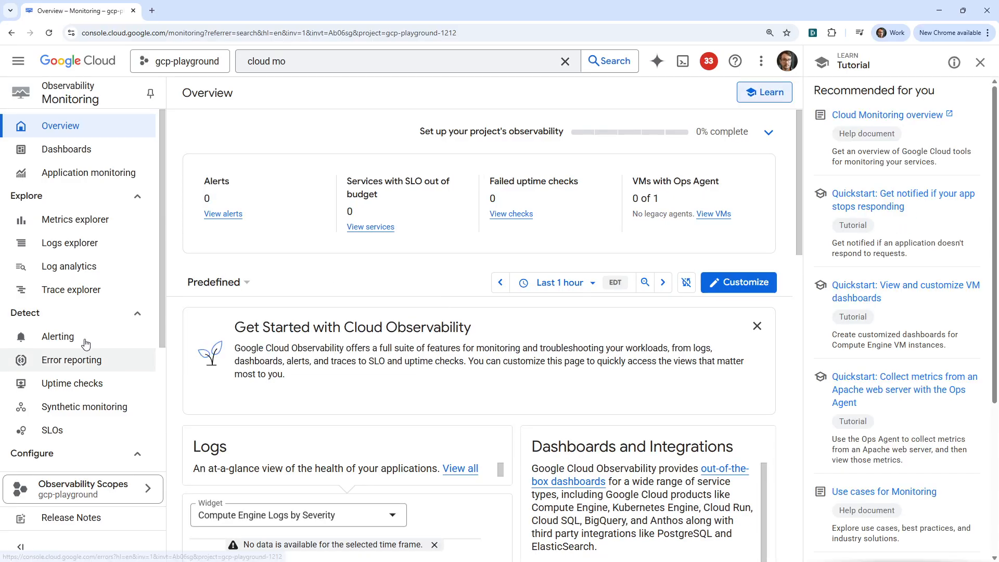
- Open Alerting under Detect to view incidents, snoozes and alert policies
click(57, 337)
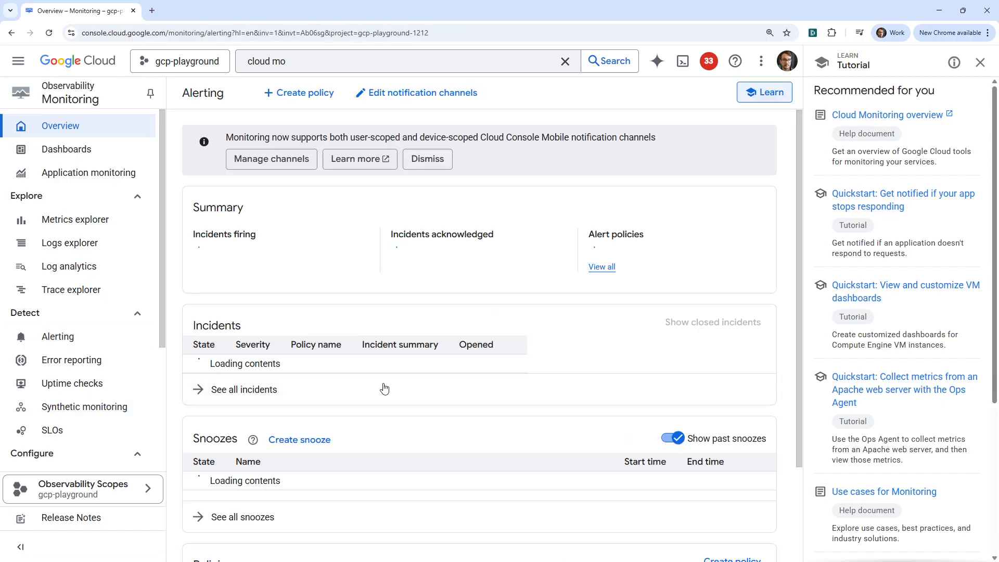
scroll(411, 375, down, 3)
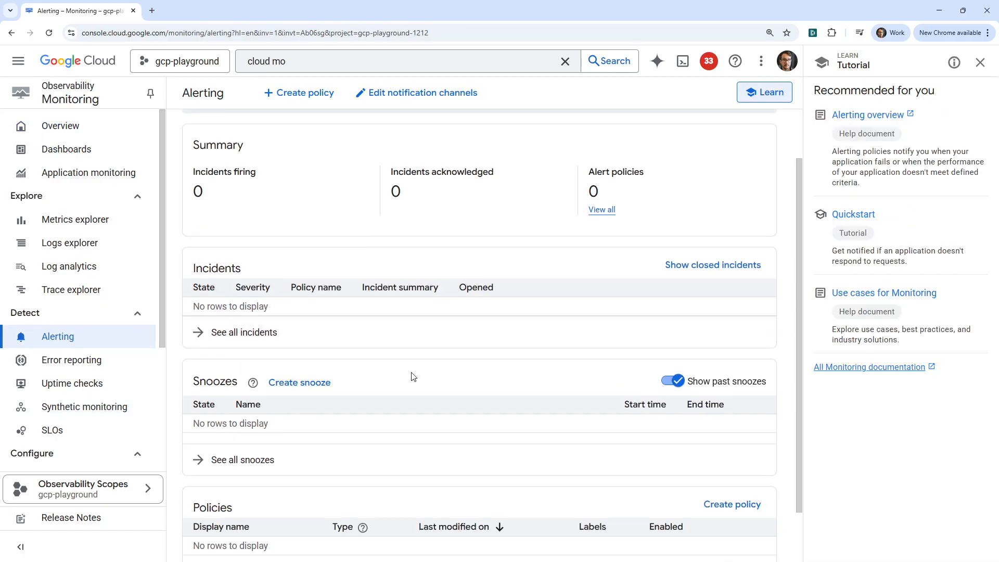
scroll(412, 373, up, 3)
- Start a new alert policy and browse the VM Instance metrics
click(312, 101)
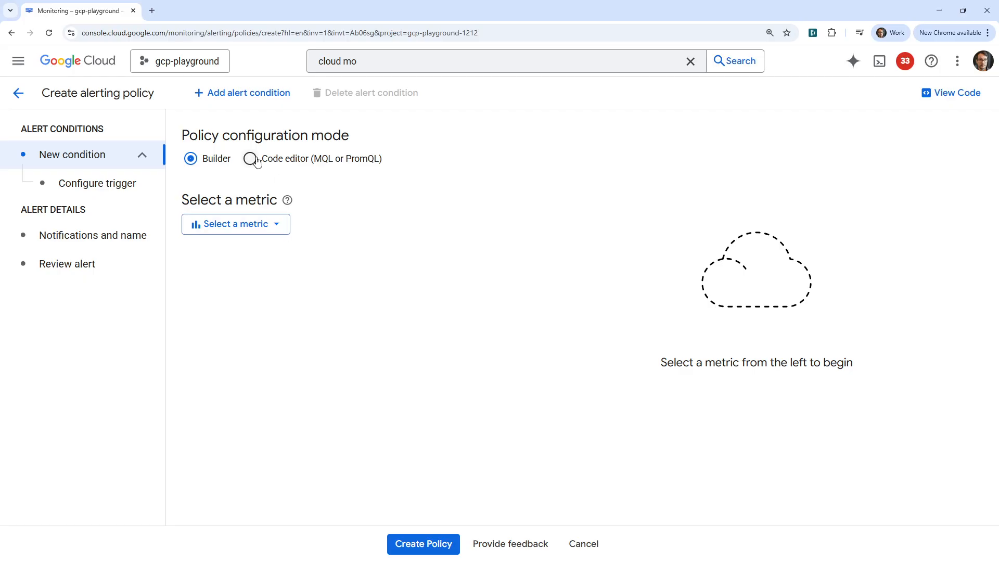
click(265, 222)
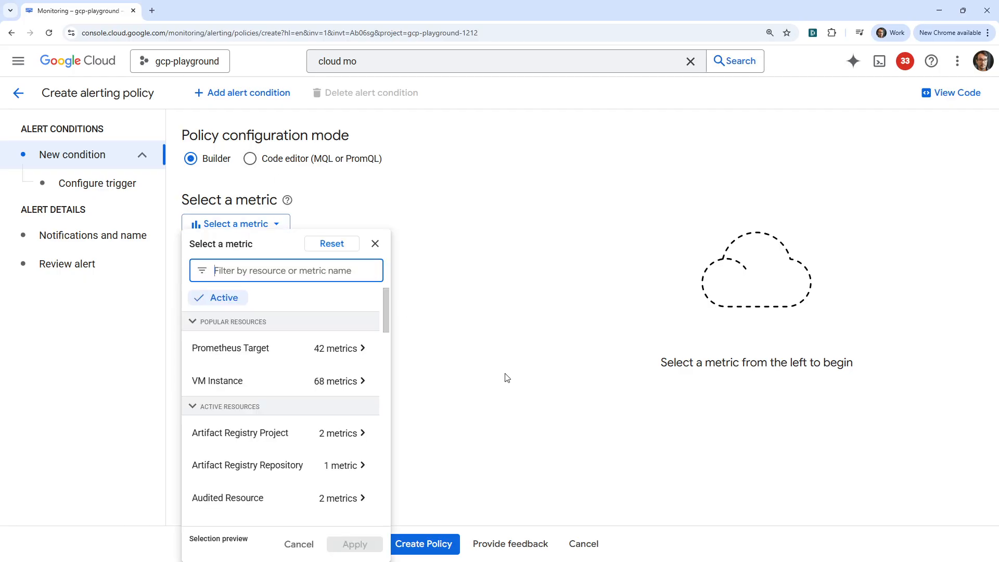
scroll(276, 329, down, 6)
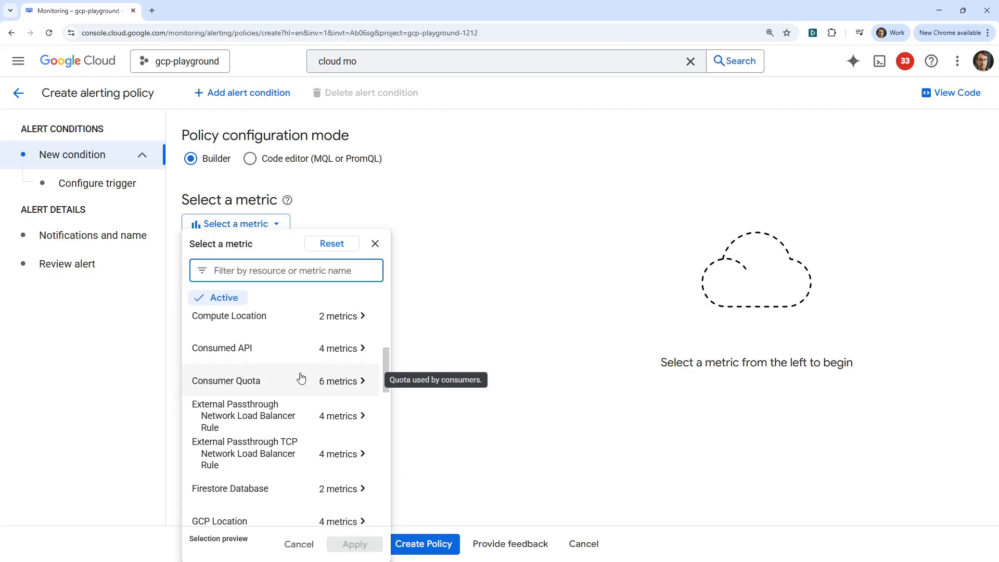
scroll(300, 378, down, 15)
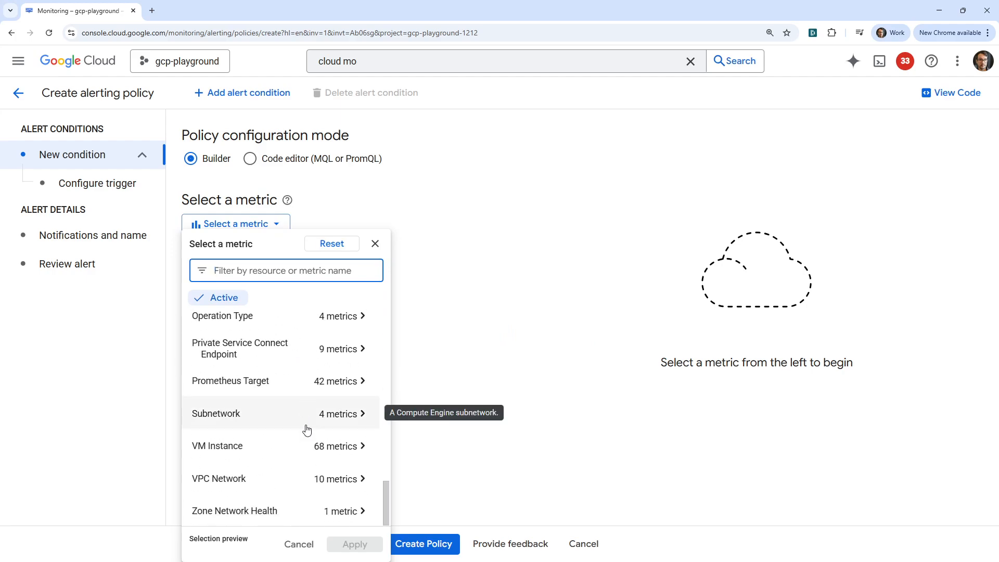
click(291, 446)
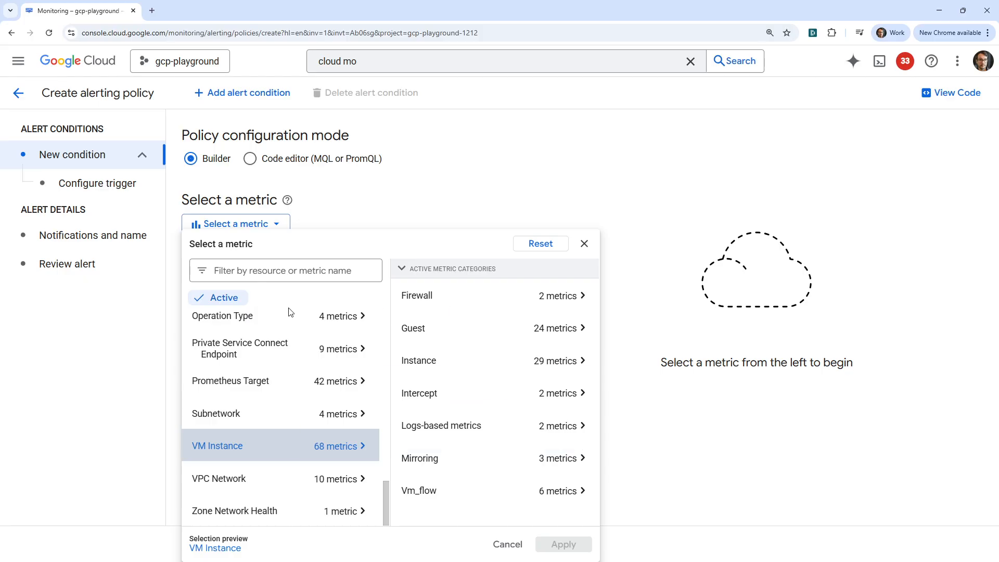
- Choose Instance > CPU utilization as the condition's metric and apply it
click(437, 372)
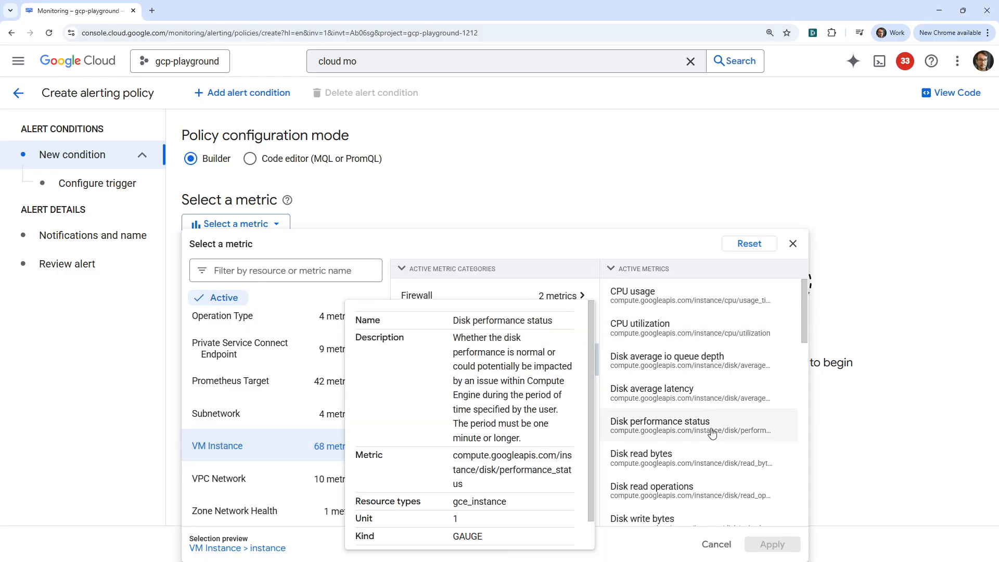
scroll(702, 426, down, 3)
scroll(702, 426, down, 10)
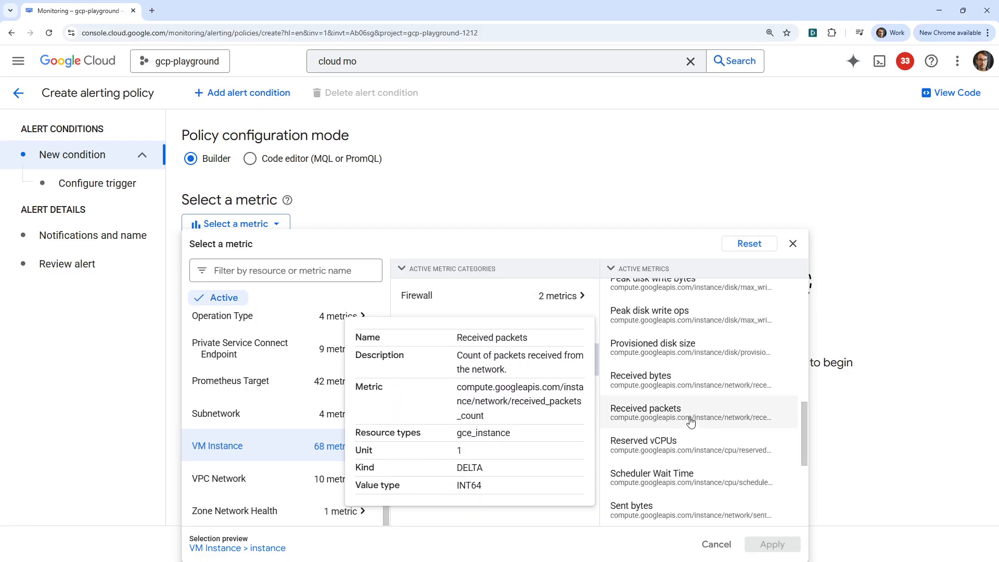
scroll(691, 451, up, 15)
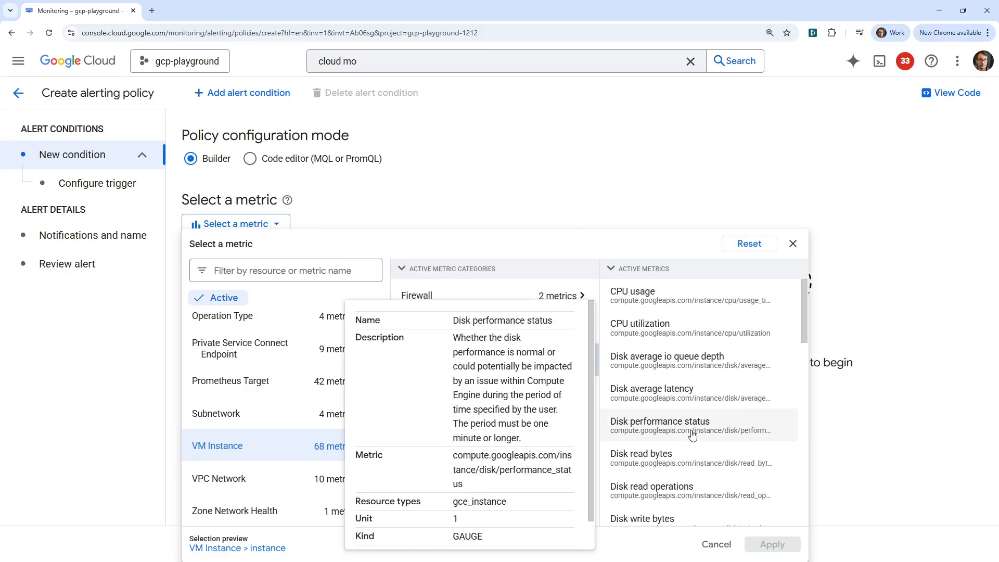
click(676, 312)
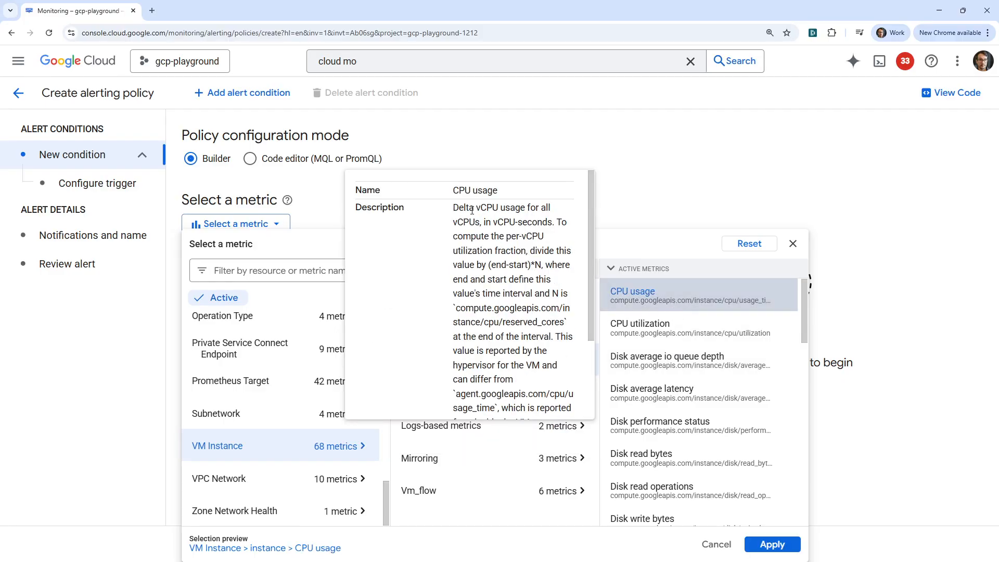
click(645, 325)
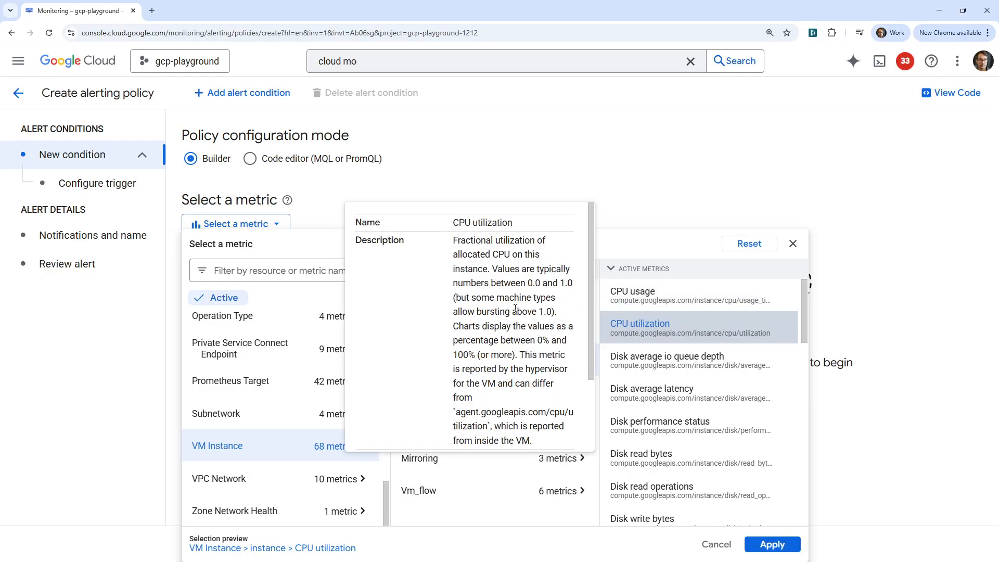
scroll(517, 364, down, 2)
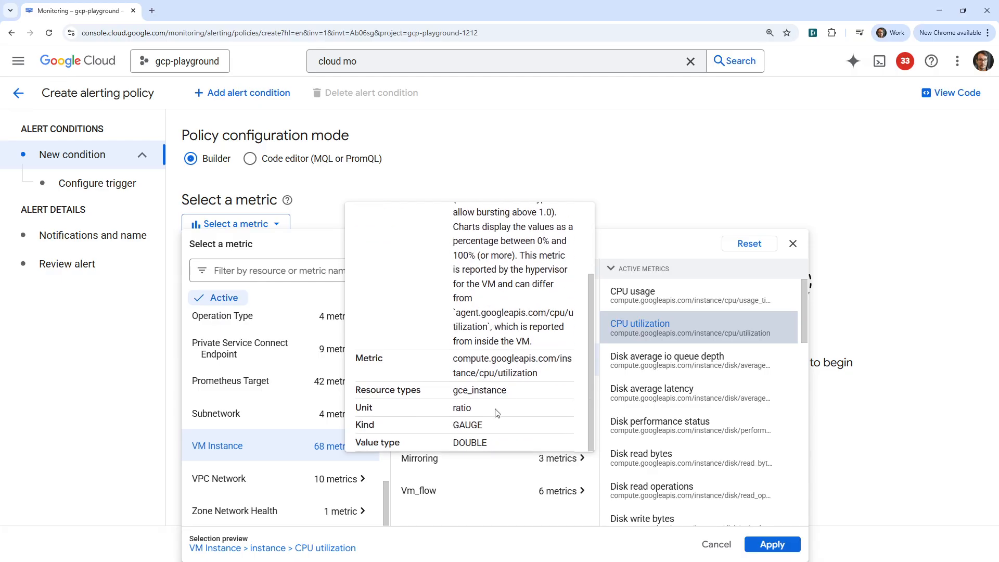
scroll(497, 413, up, 1)
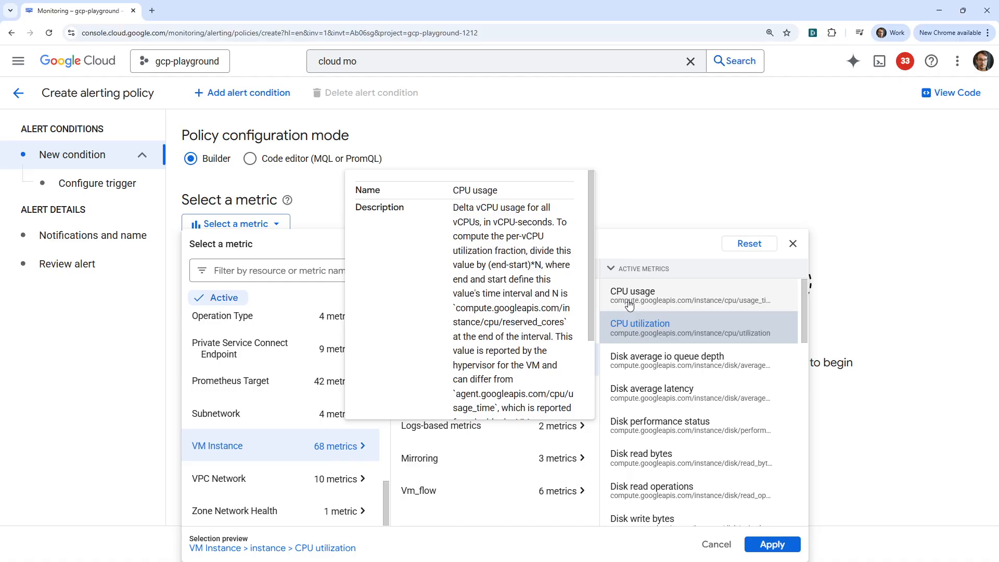
click(636, 323)
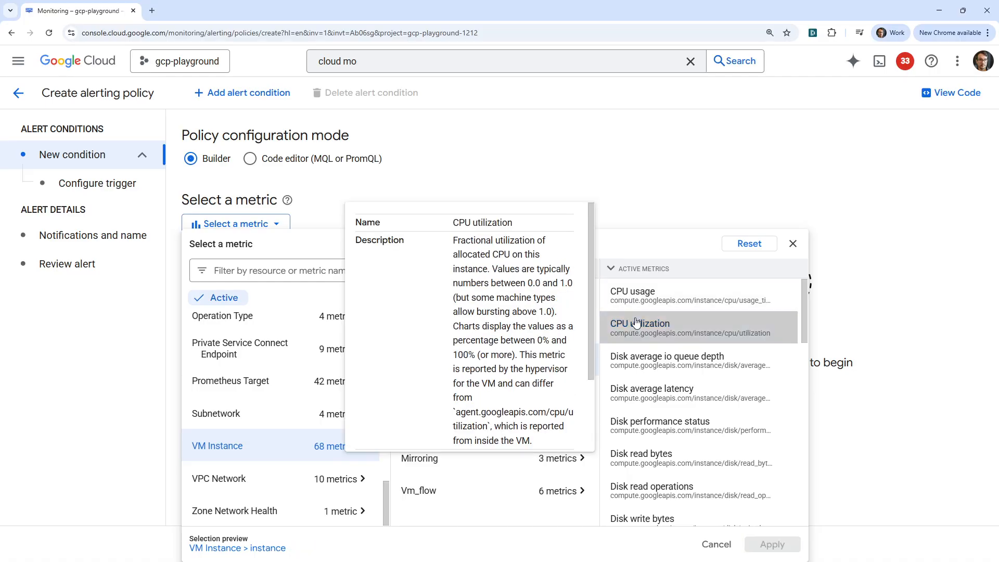
click(682, 328)
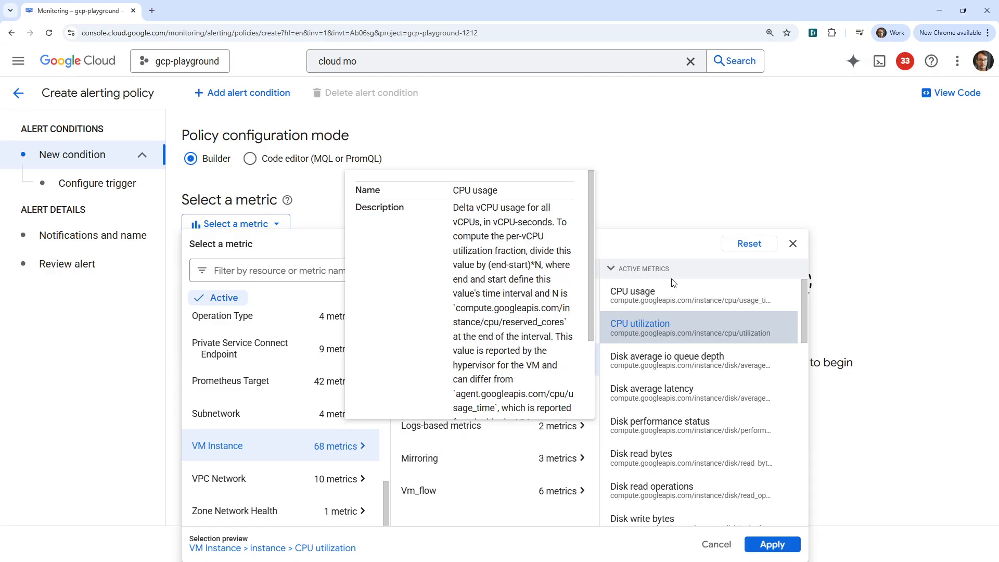
click(772, 544)
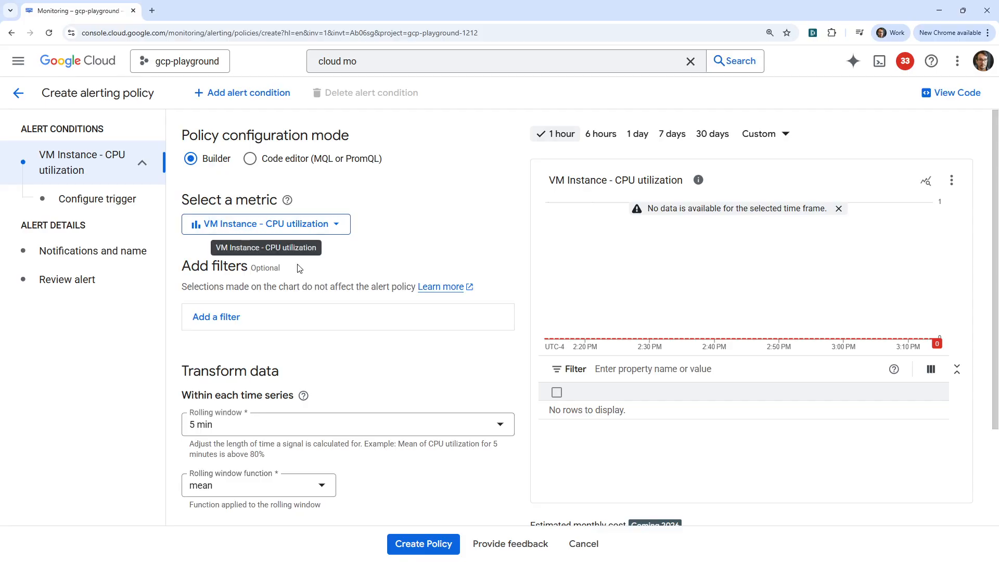
- Reconfirm CPU utilization as the metric and shorten the rolling window to 1 min
click(336, 227)
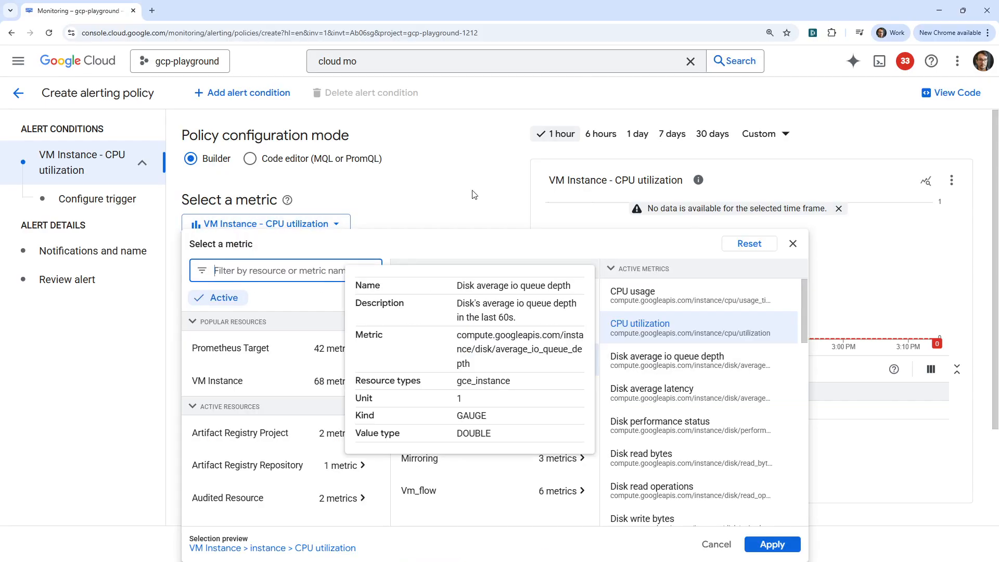
click(773, 545)
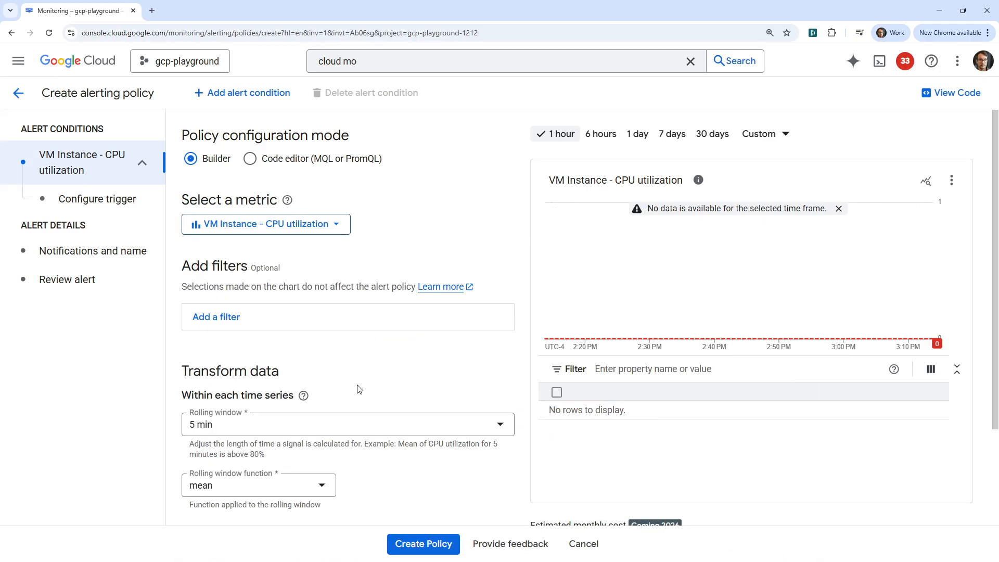
scroll(421, 462, down, 3)
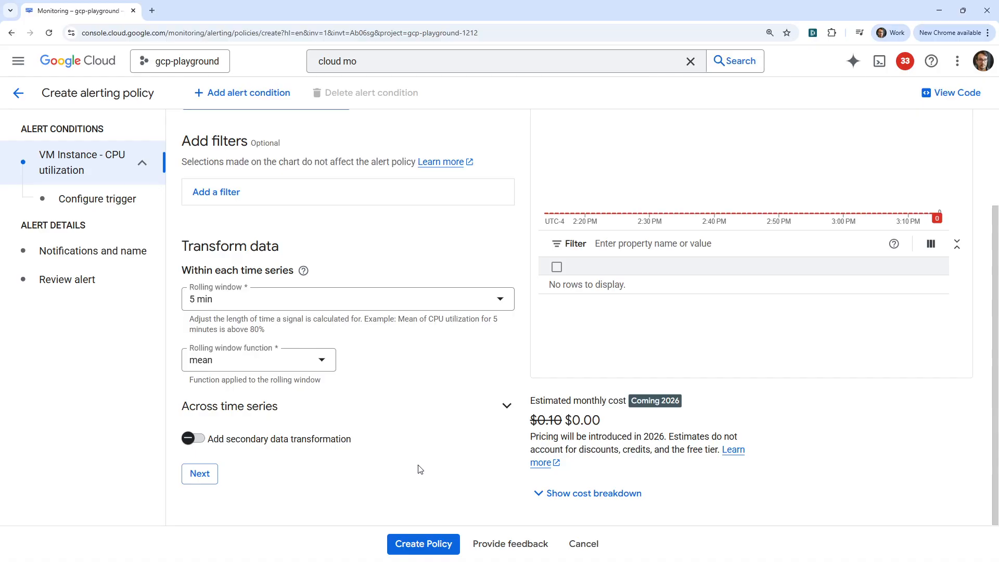
scroll(421, 469, up, 3)
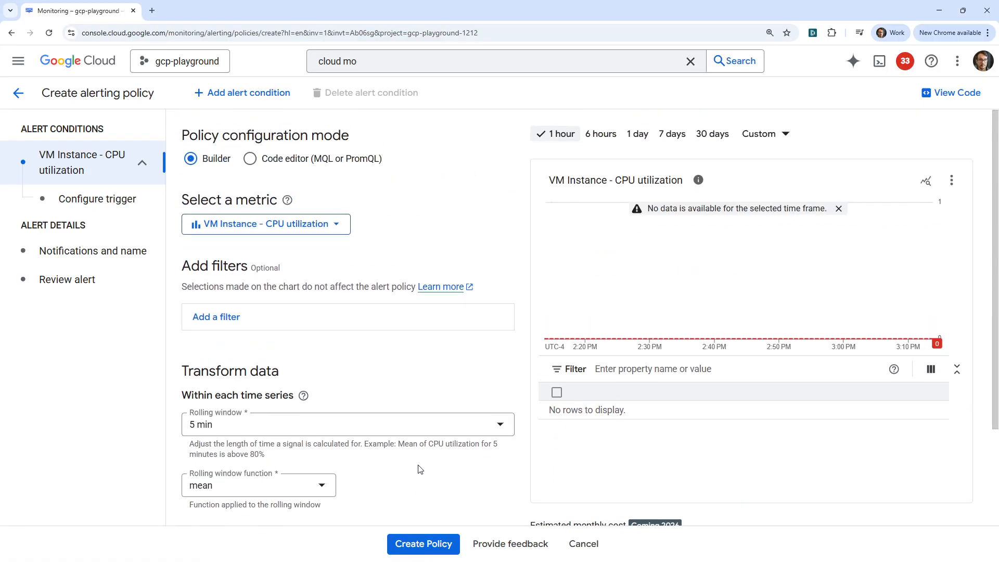
scroll(420, 469, down, 3)
click(384, 298)
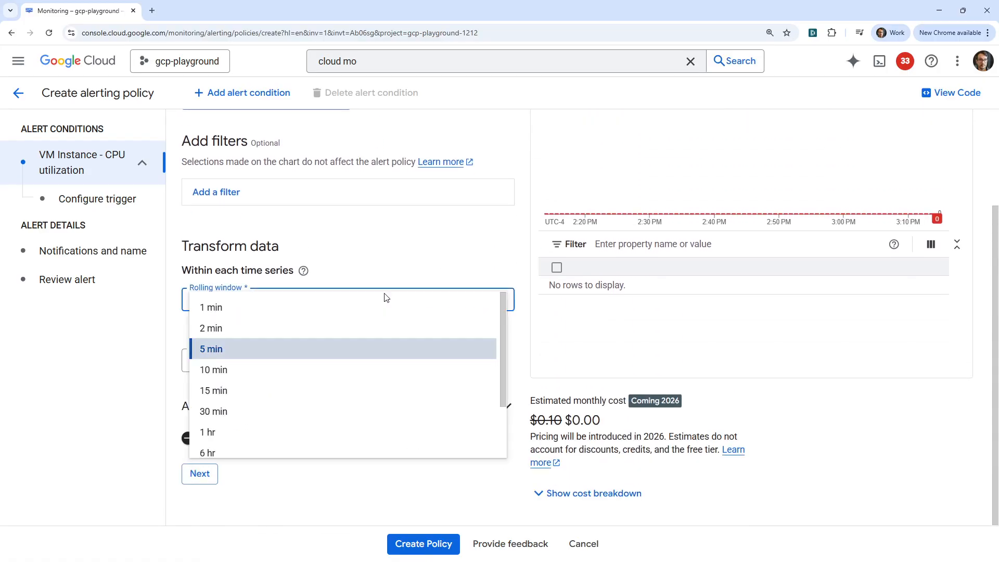
click(307, 309)
- Set the rolling window function to mean, after briefly trying sum
click(299, 363)
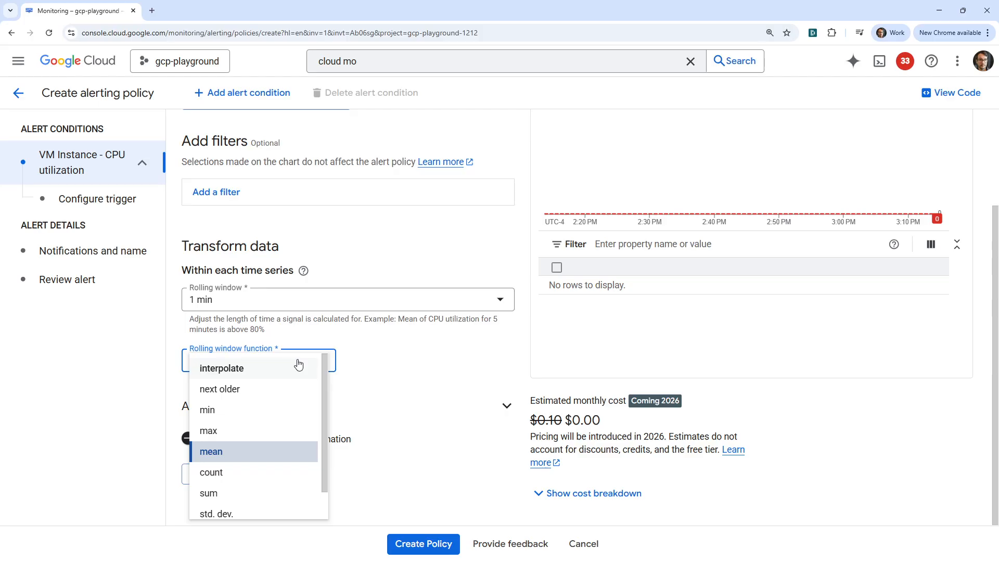
click(402, 362)
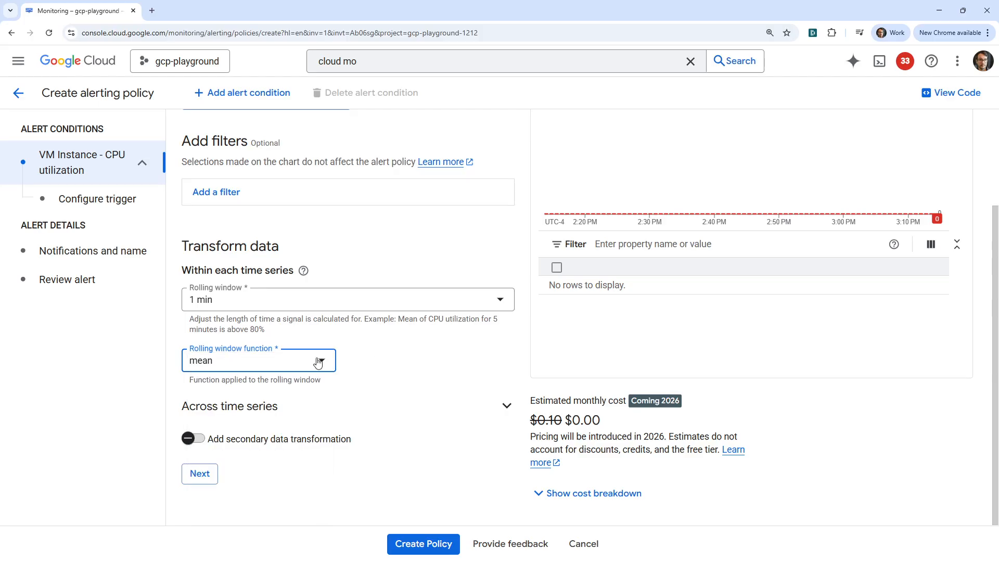
click(318, 361)
scroll(260, 415, down, 1)
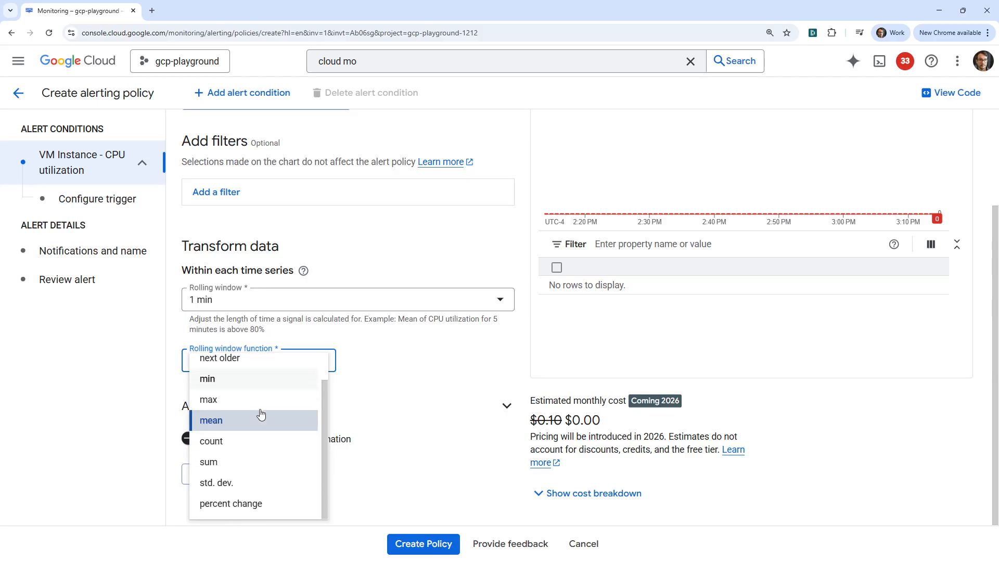
click(263, 462)
scroll(396, 413, up, 2)
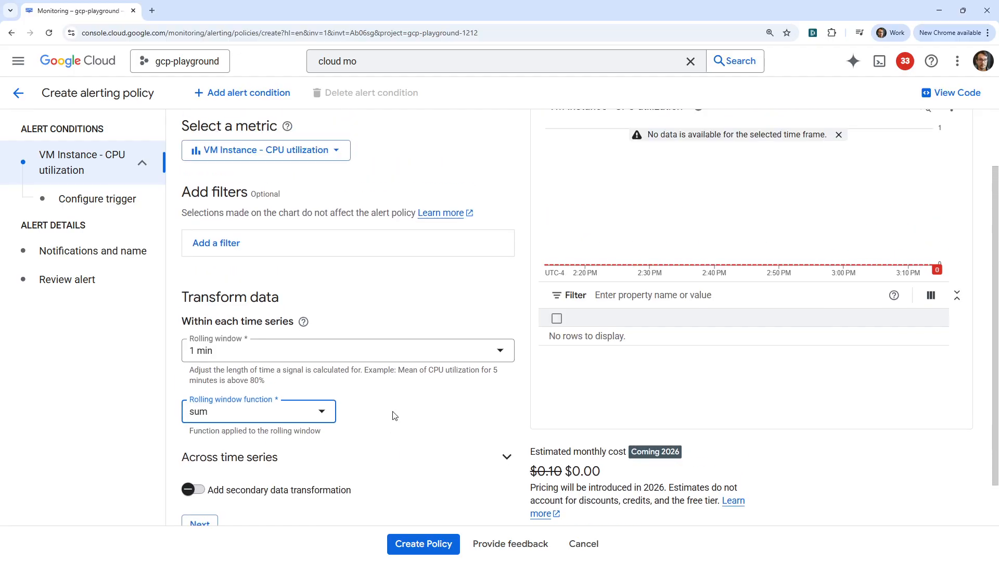
scroll(388, 364, down, 1)
scroll(390, 418, up, 2)
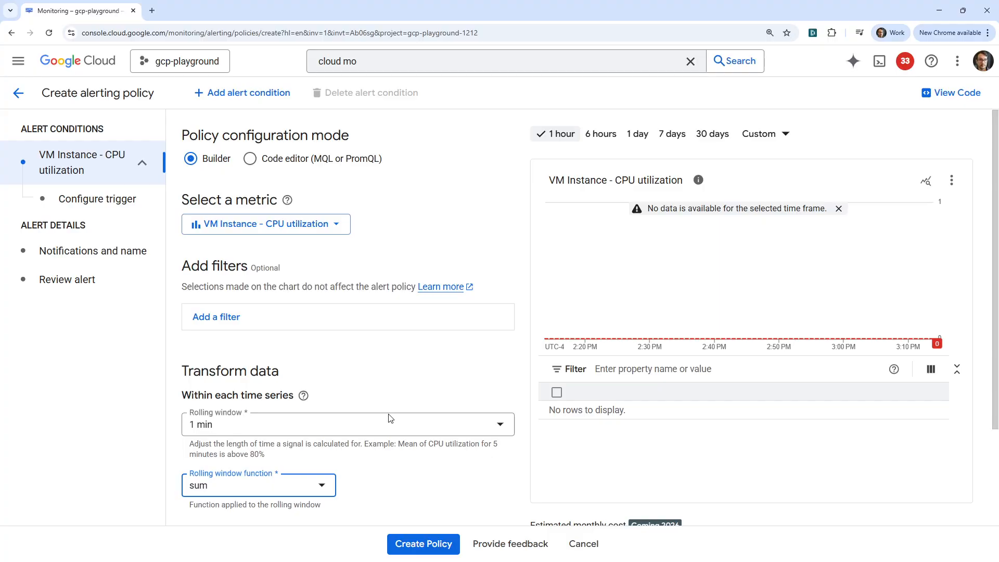
scroll(390, 419, down, 2)
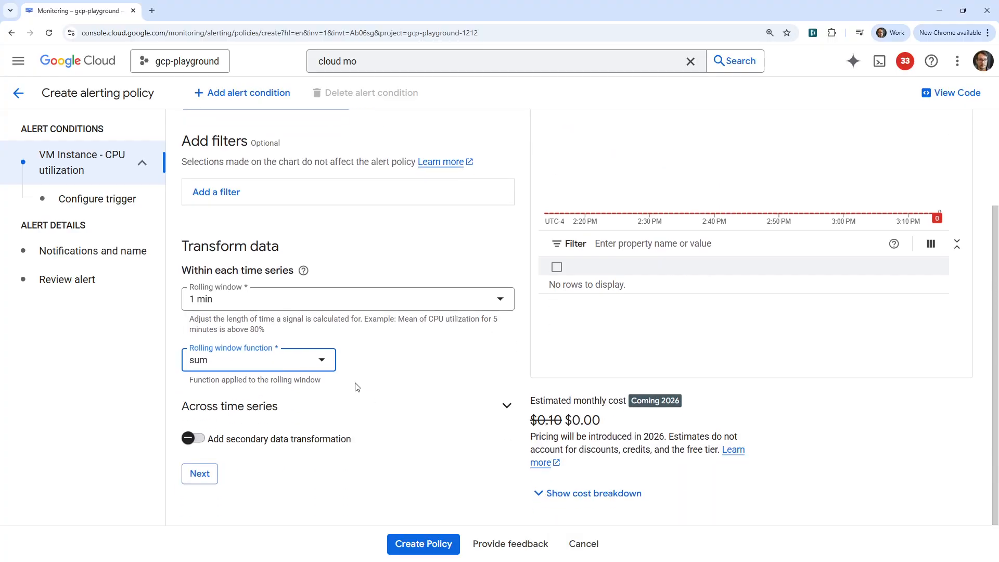
triple_click(219, 387)
click(305, 365)
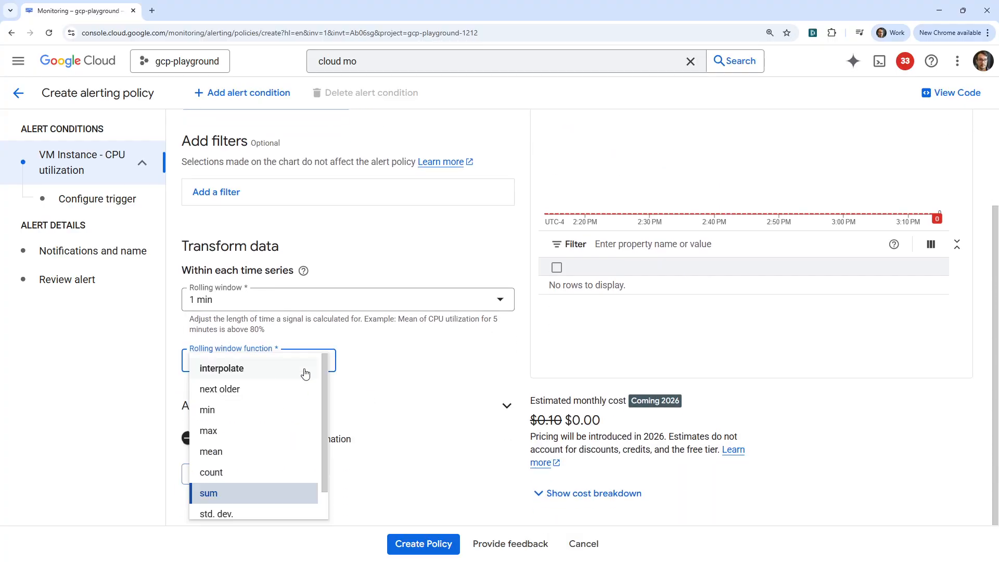
click(292, 452)
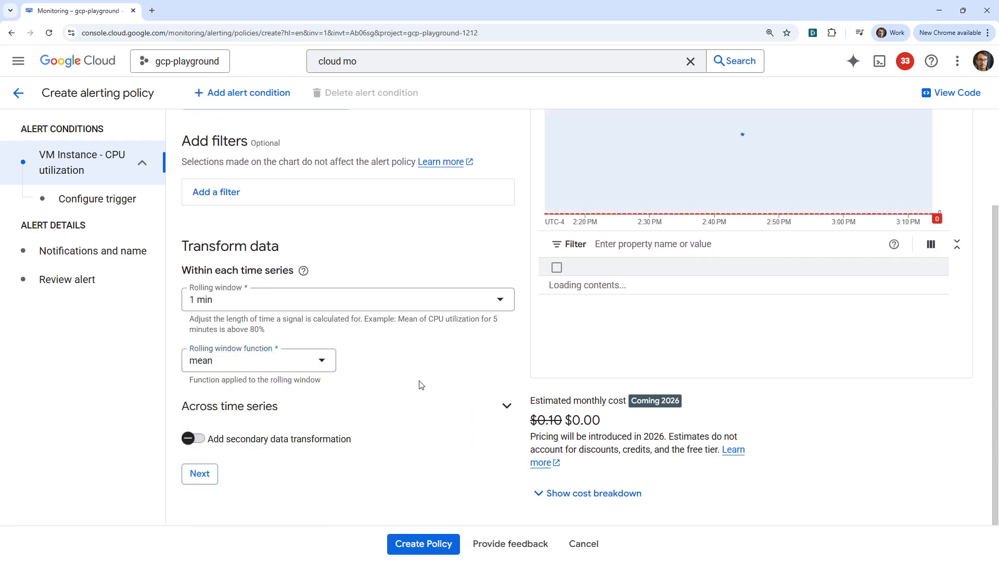
scroll(472, 398, up, 2)
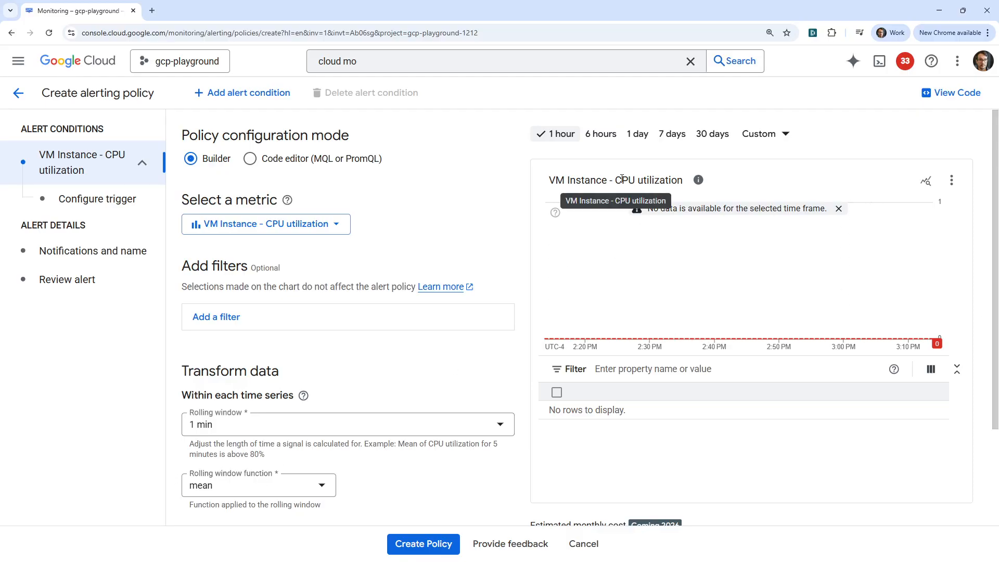
scroll(379, 429, down, 1)
scroll(260, 265, up, 1)
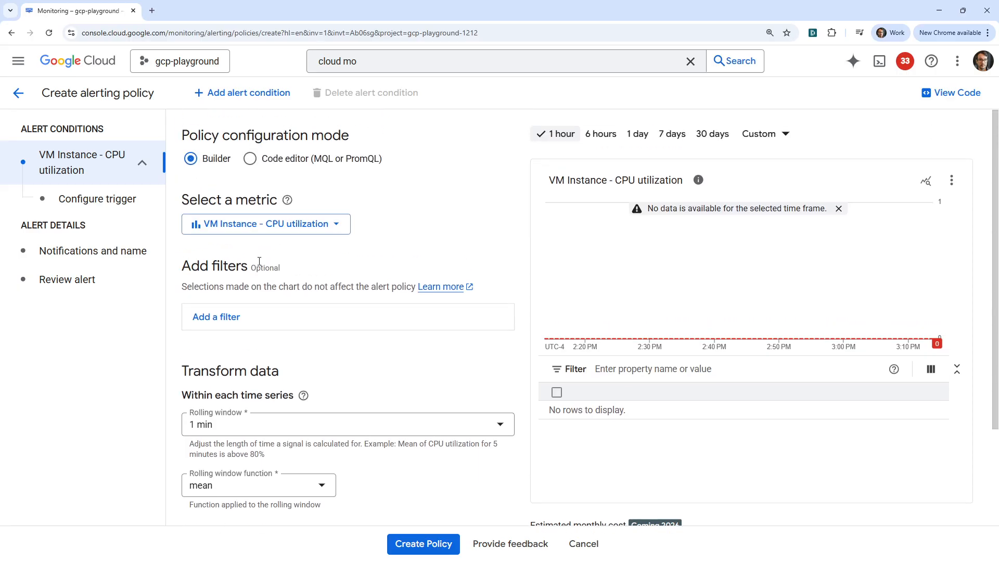
scroll(208, 219, down, 2)
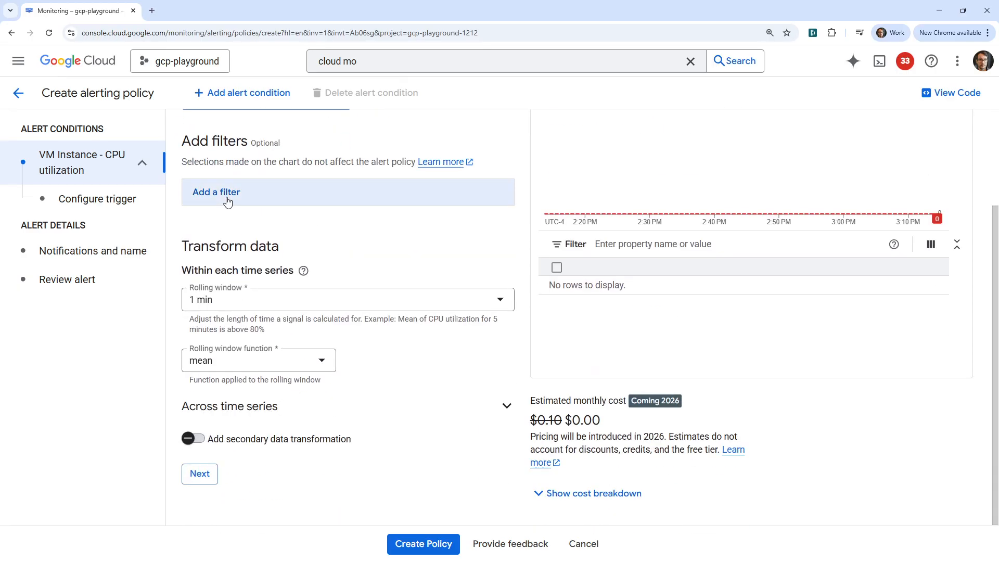
- Add a new empty filter to the CPU utilization condition
click(224, 195)
click(215, 242)
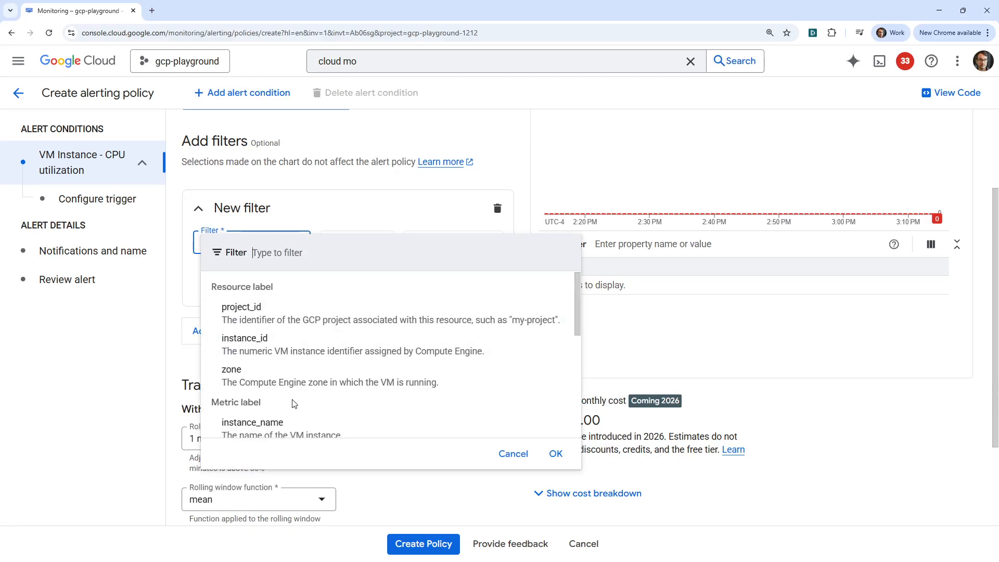
scroll(261, 405, down, 5)
scroll(292, 391, up, 3)
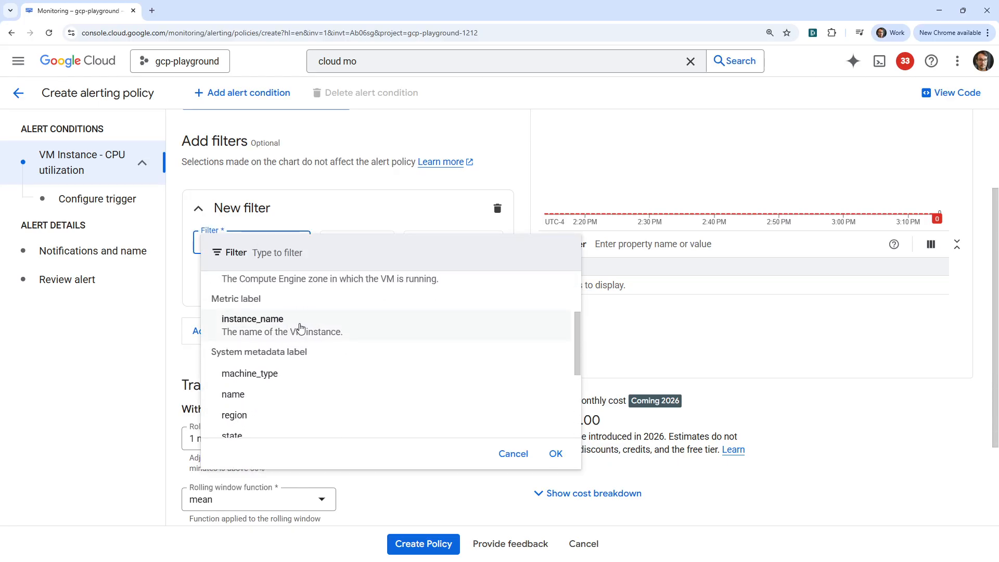
click(493, 183)
- Open the Google Cloud console in a new tab and start a Create VM form
right_click(76, 70)
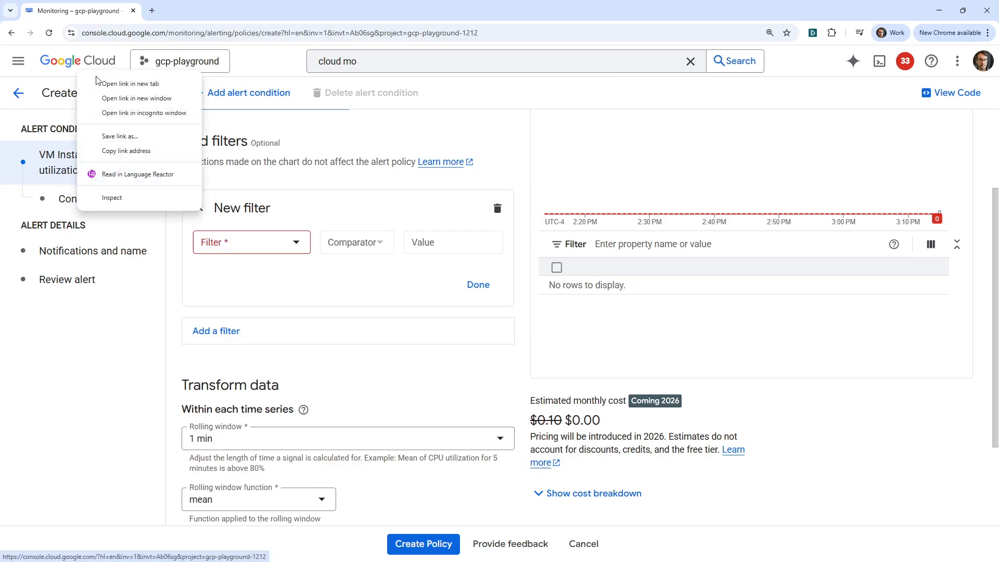
click(109, 80)
click(167, 16)
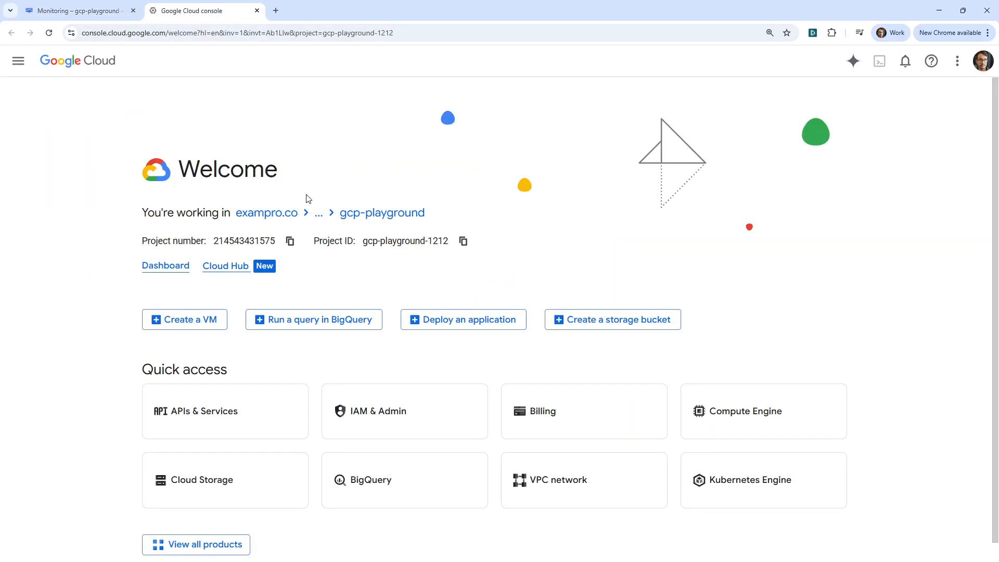
click(221, 318)
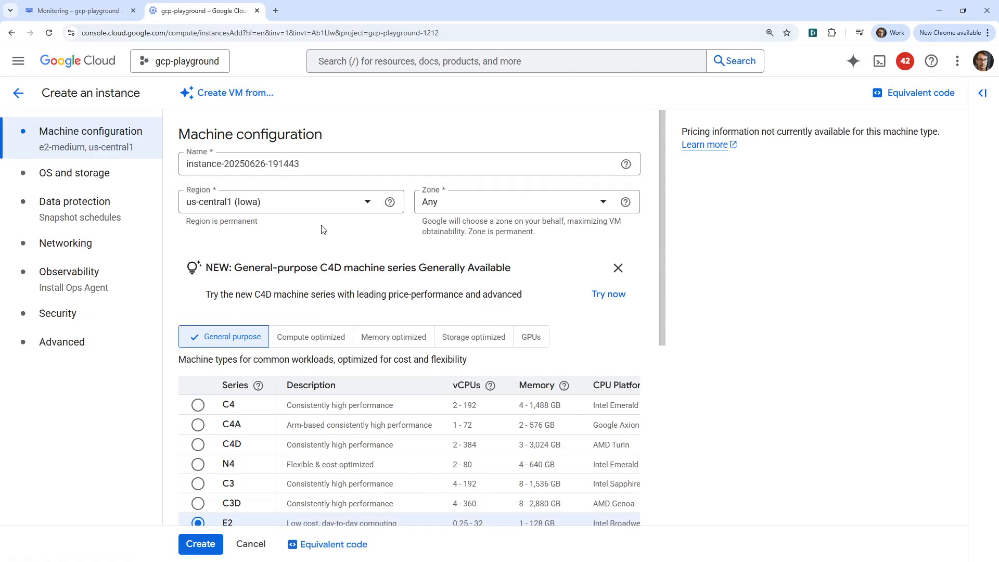
click(104, 11)
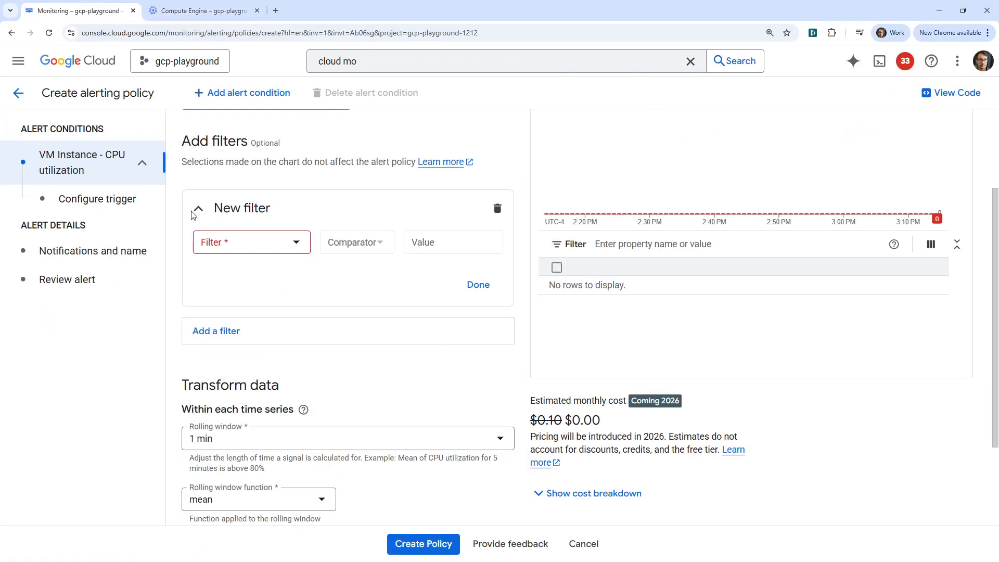
- Set the new filter's label to name from the System metadata labels
click(288, 242)
scroll(301, 339, down, 4)
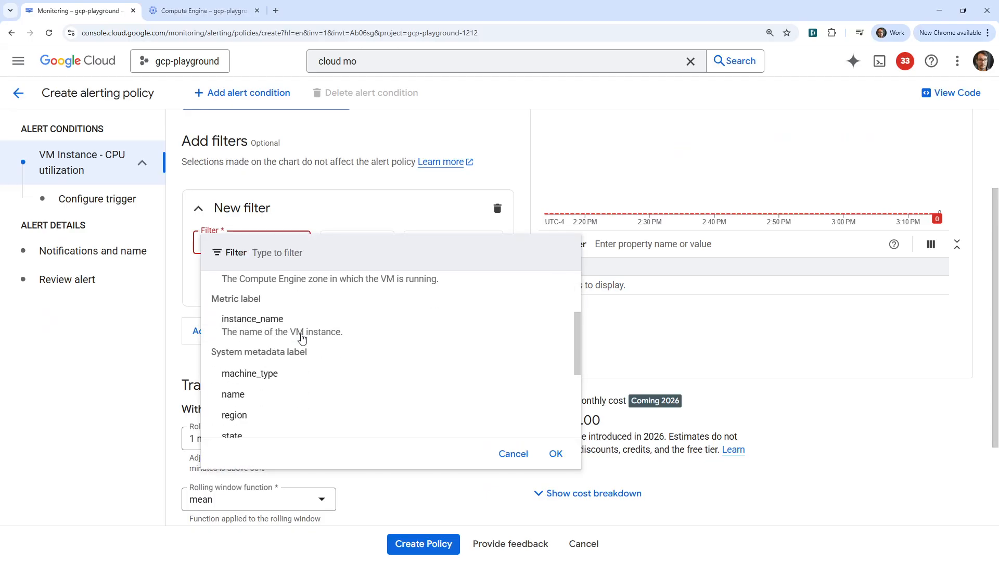
scroll(302, 339, up, 1)
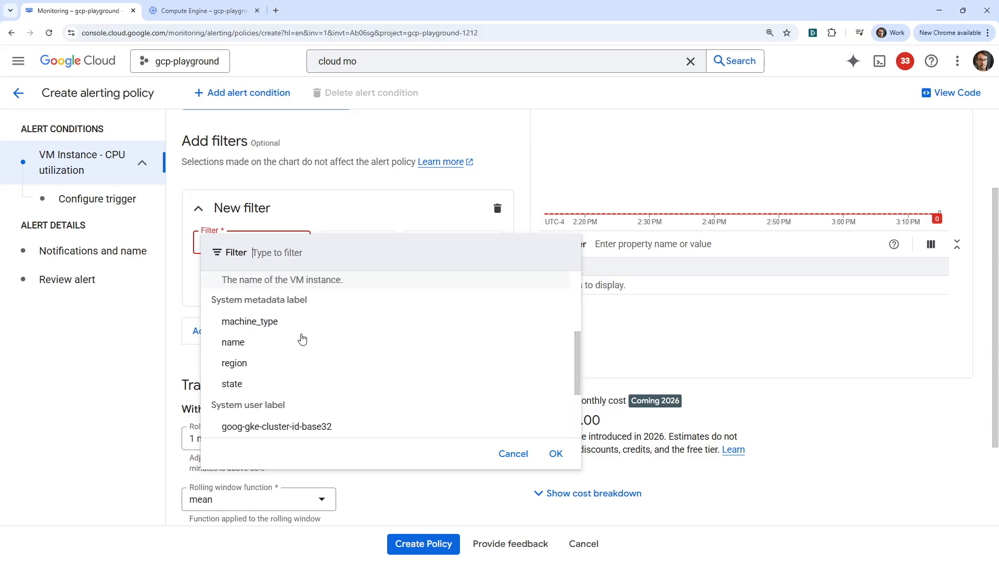
click(272, 343)
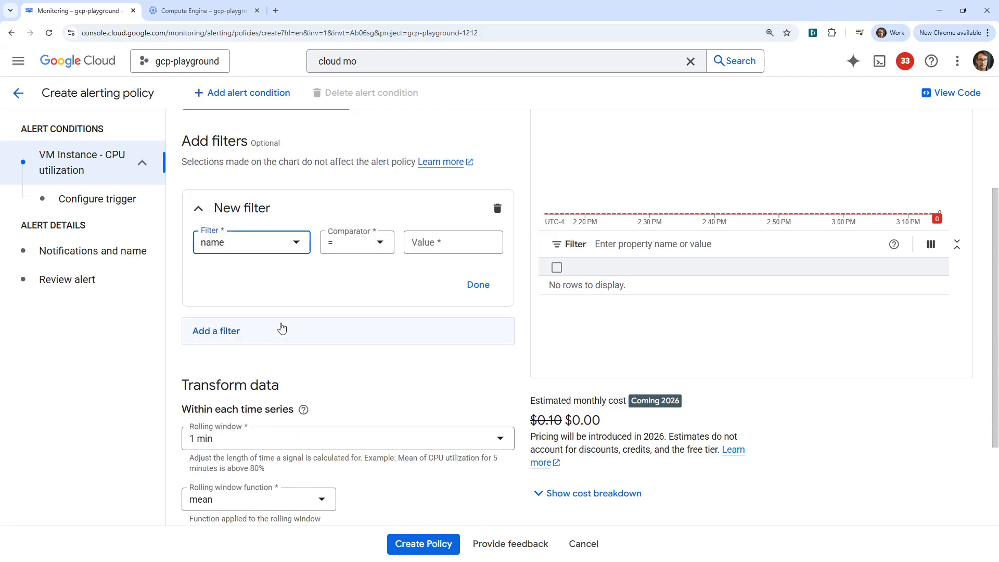
- In the VM form, choose region northamerica-northeast2 (Toronto) and keep machine type e2-medium
click(181, 16)
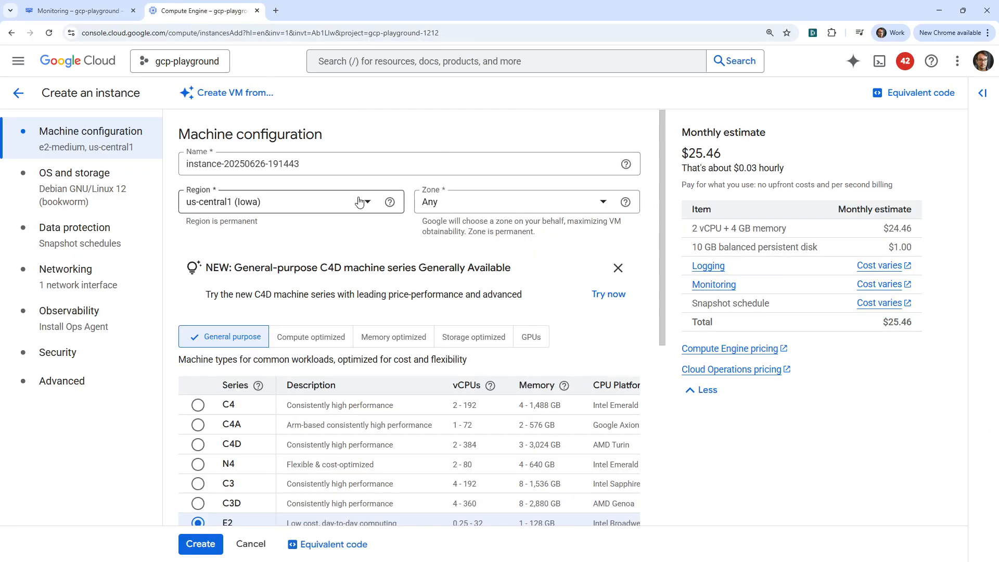
click(359, 203)
click(319, 253)
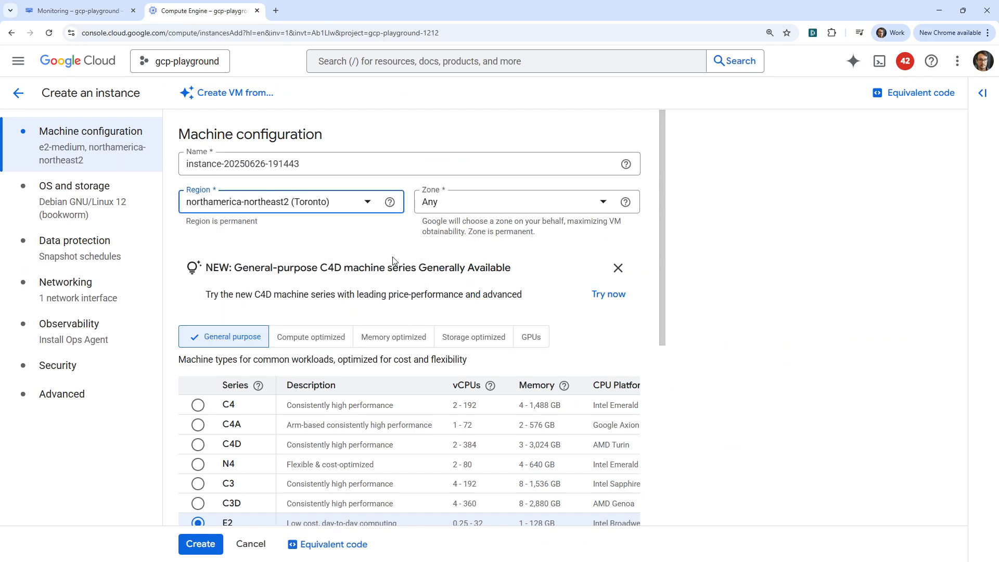
scroll(254, 353, down, 2)
scroll(251, 409, down, 4)
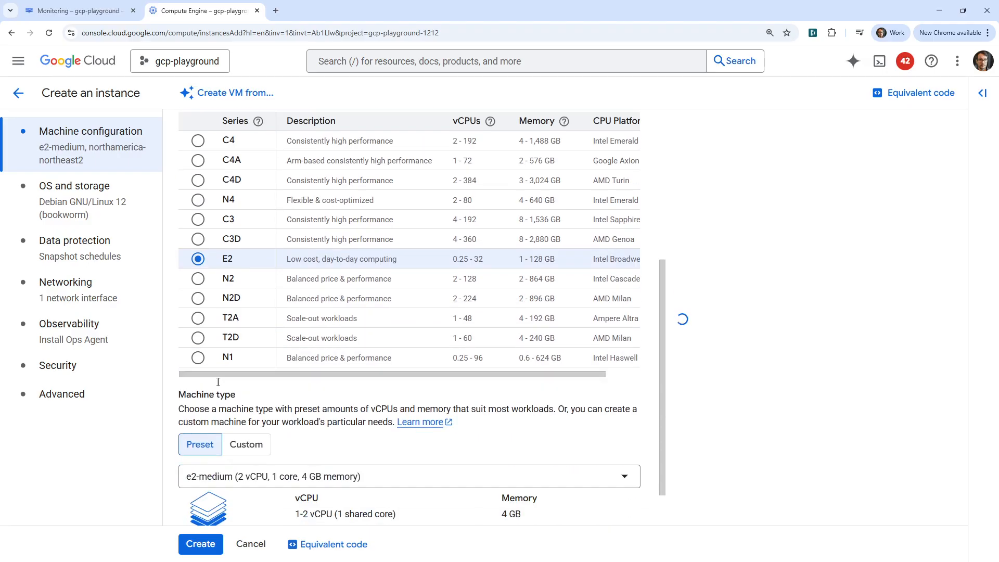
click(347, 424)
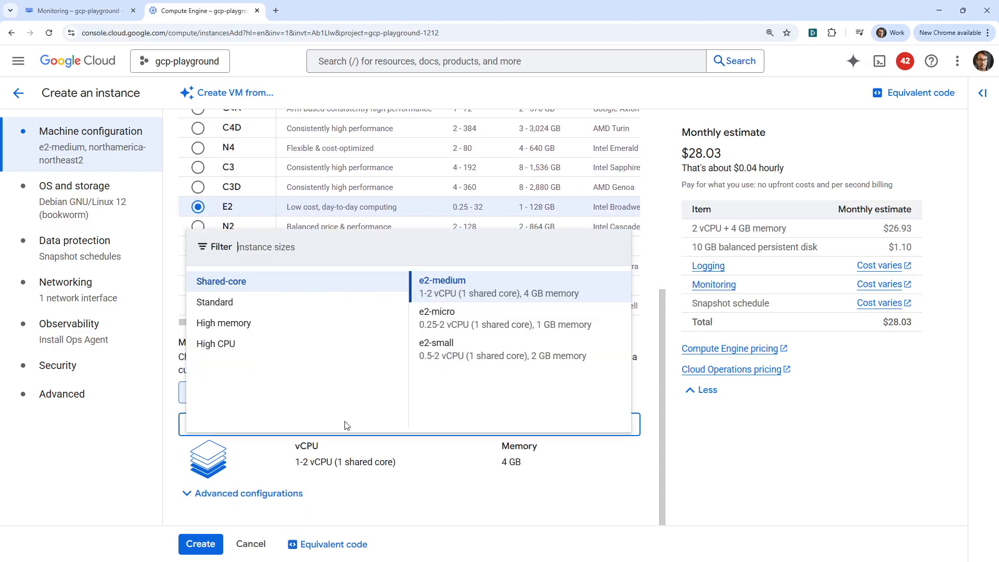
click(483, 289)
- Rename the instance to my-server and create the VM
scroll(302, 395, up, 6)
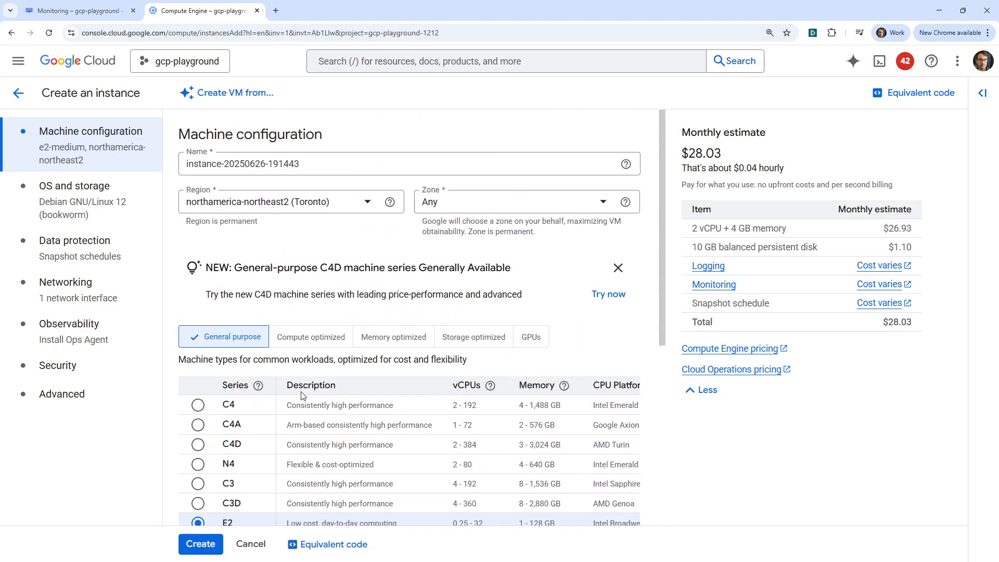
triple_click(320, 164)
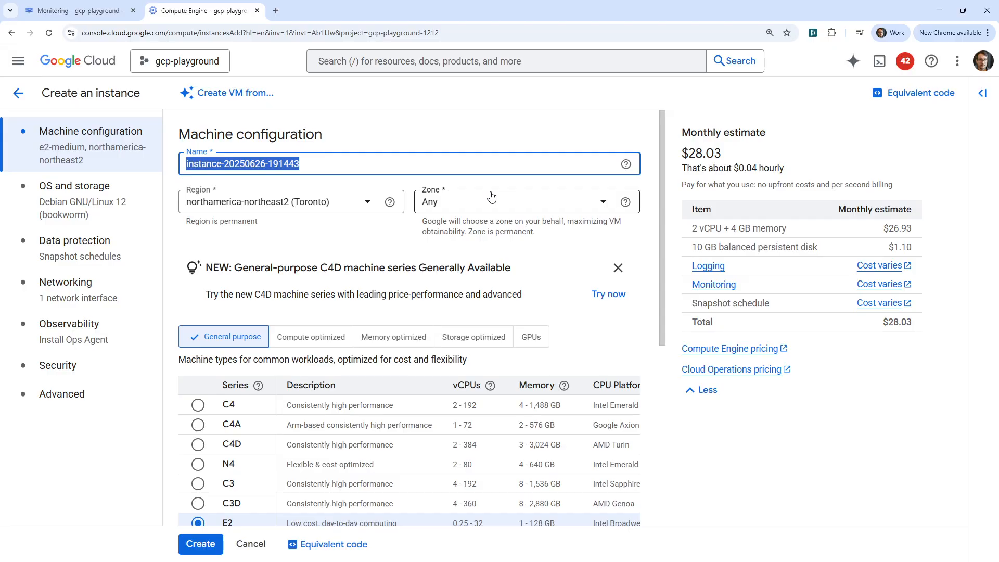
text(my-lin)
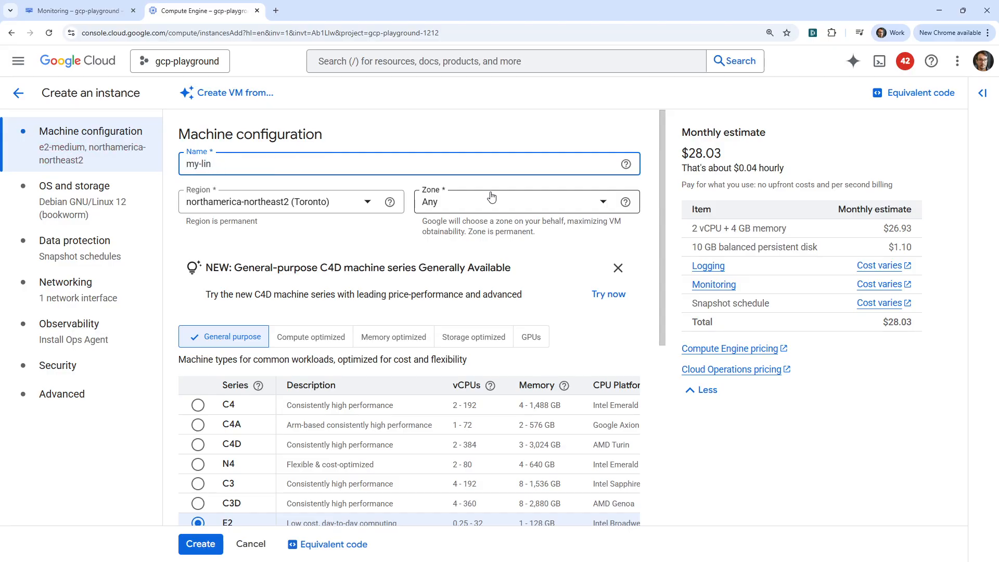
text(uxy-serv)
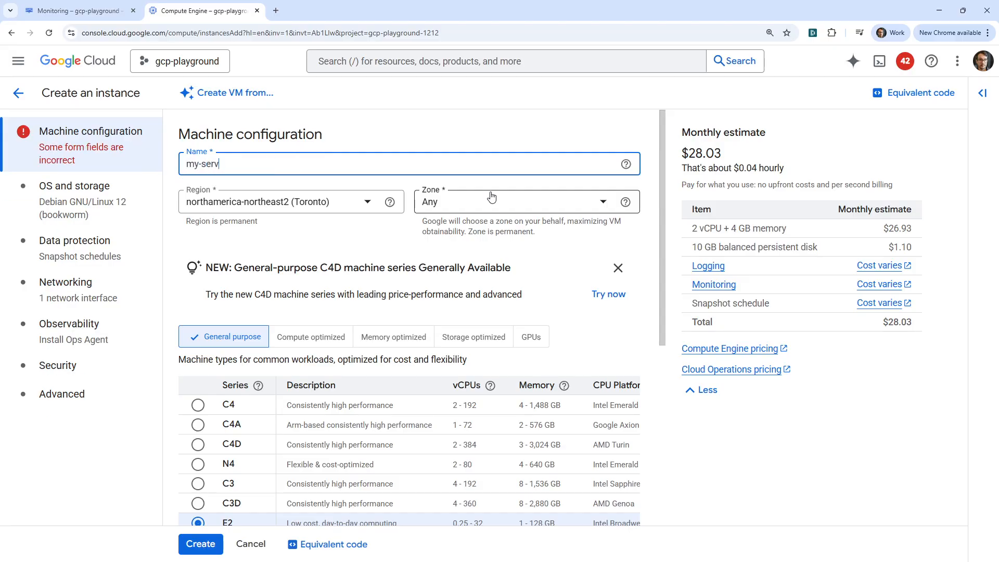
text(er)
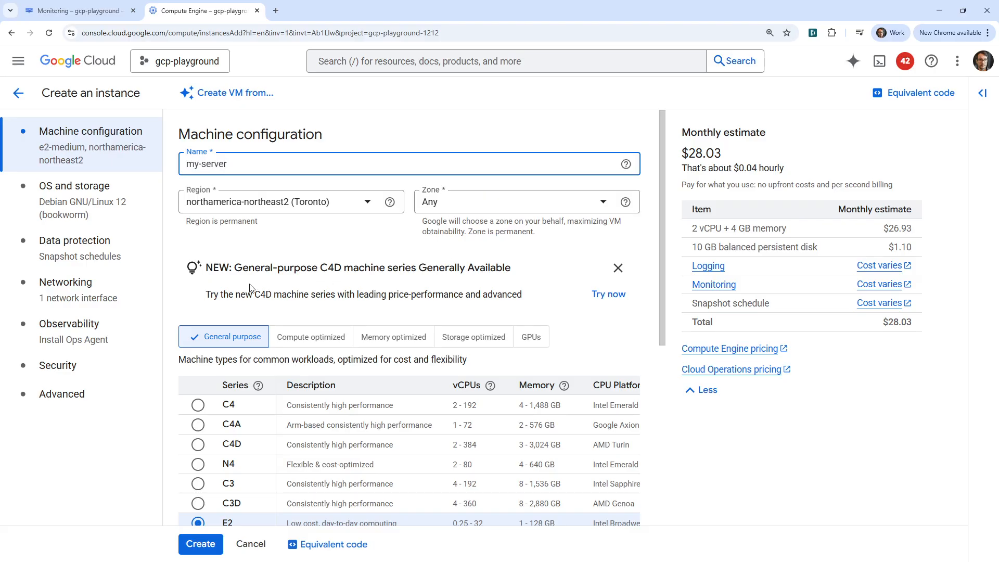
scroll(254, 294, down, 6)
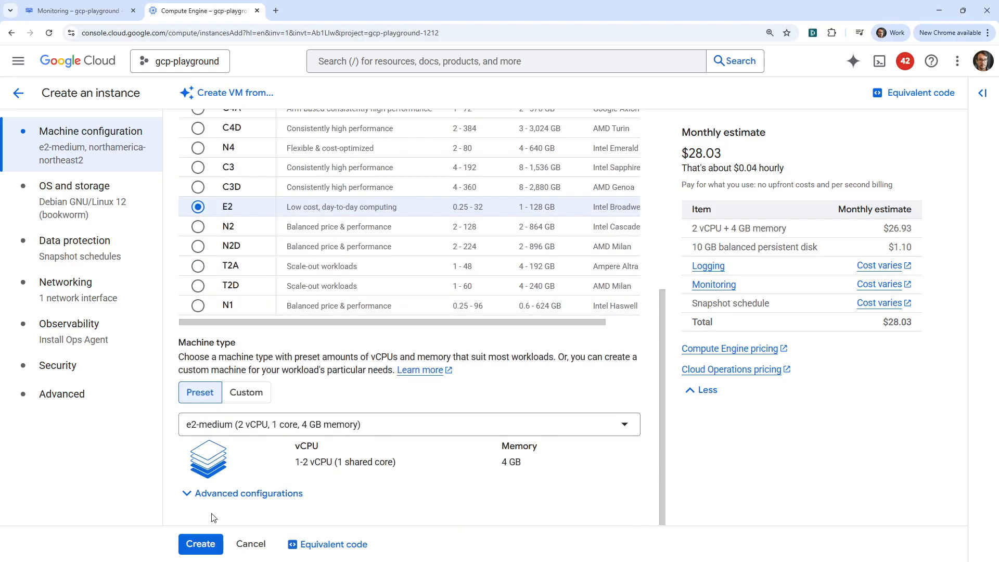
click(201, 544)
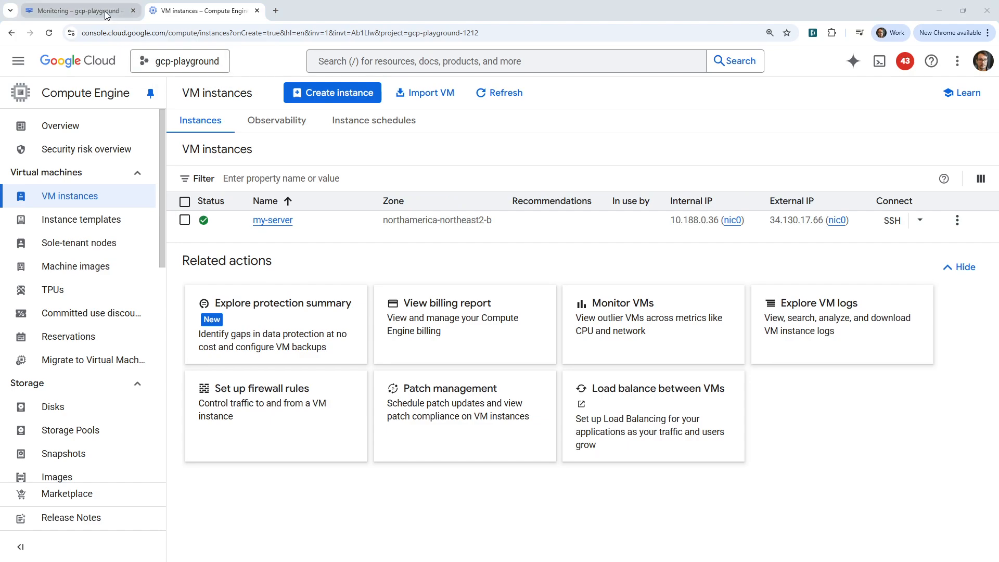
- Open my-server's details, then confirm name as the Monitoring filter label
click(260, 221)
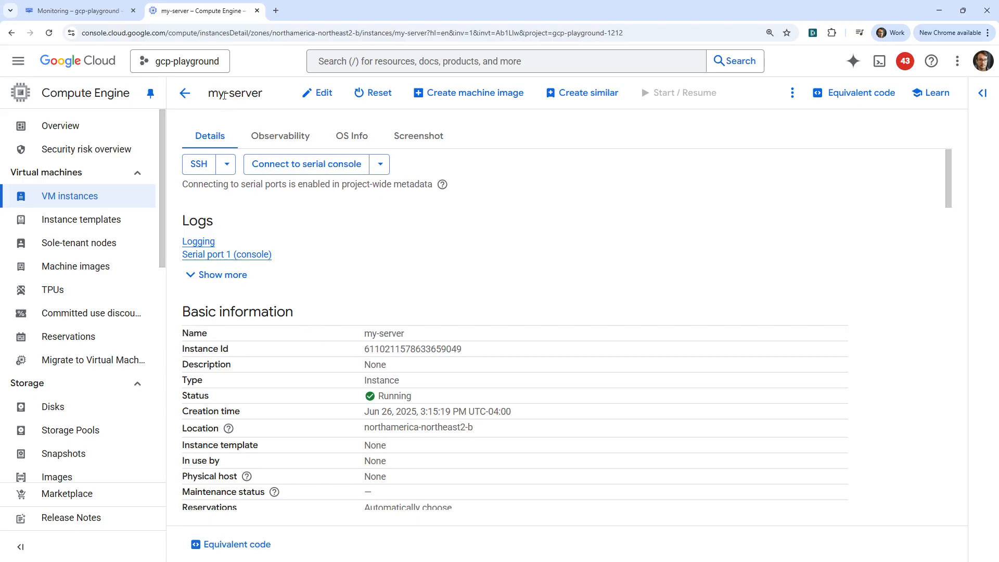
scroll(234, 477, down, 15)
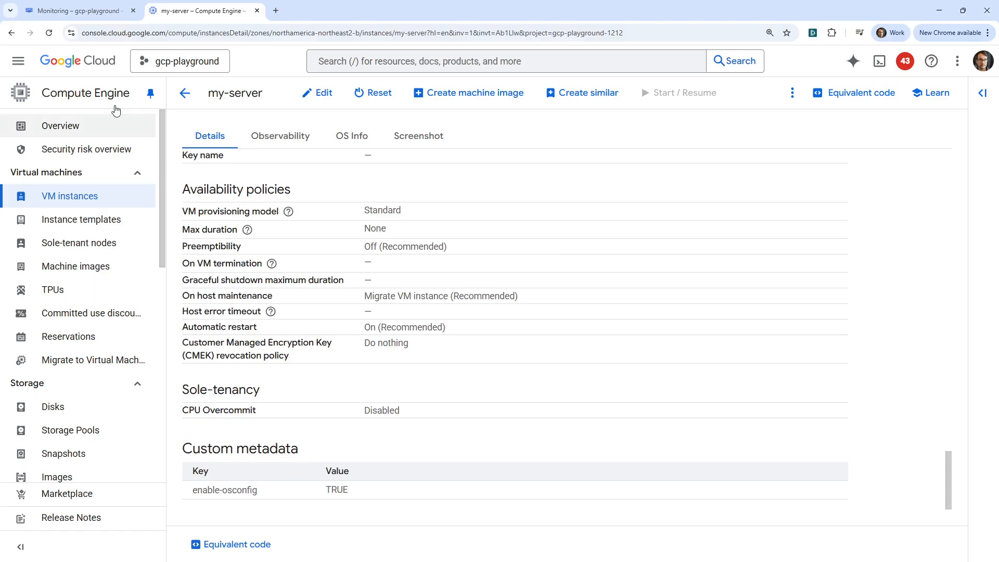
click(100, 14)
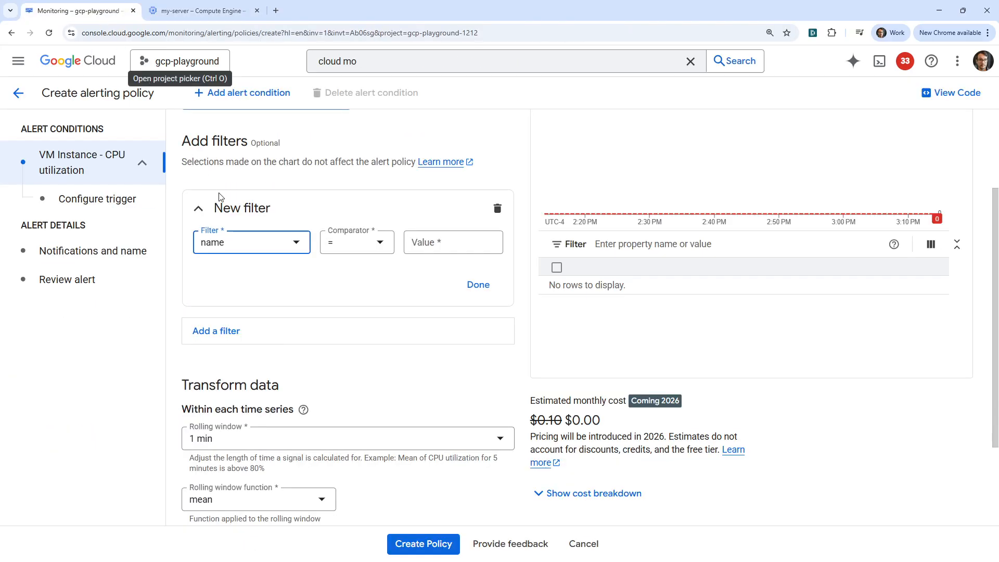
click(254, 243)
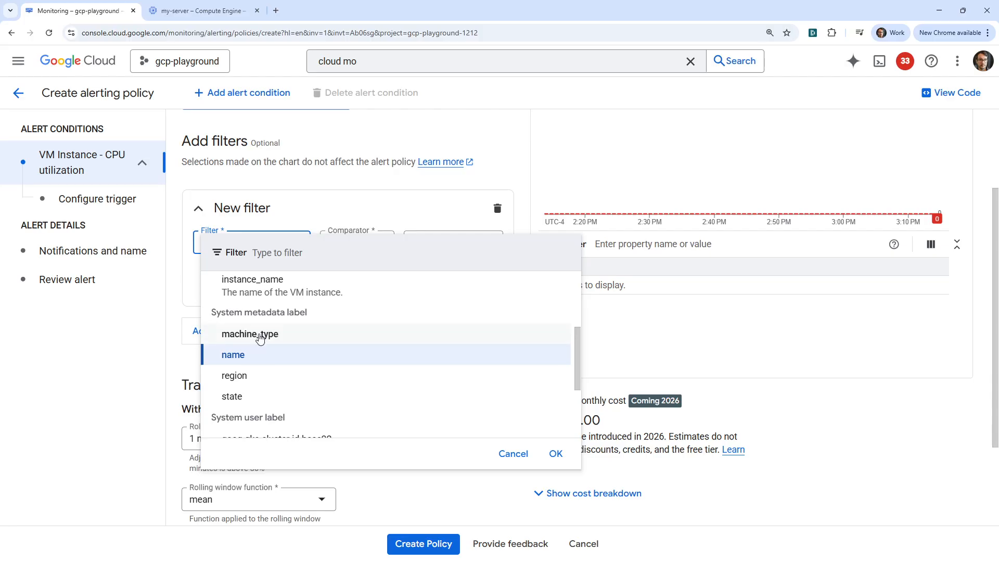
click(244, 356)
- Copy the instance name my-server from its details page
click(203, 11)
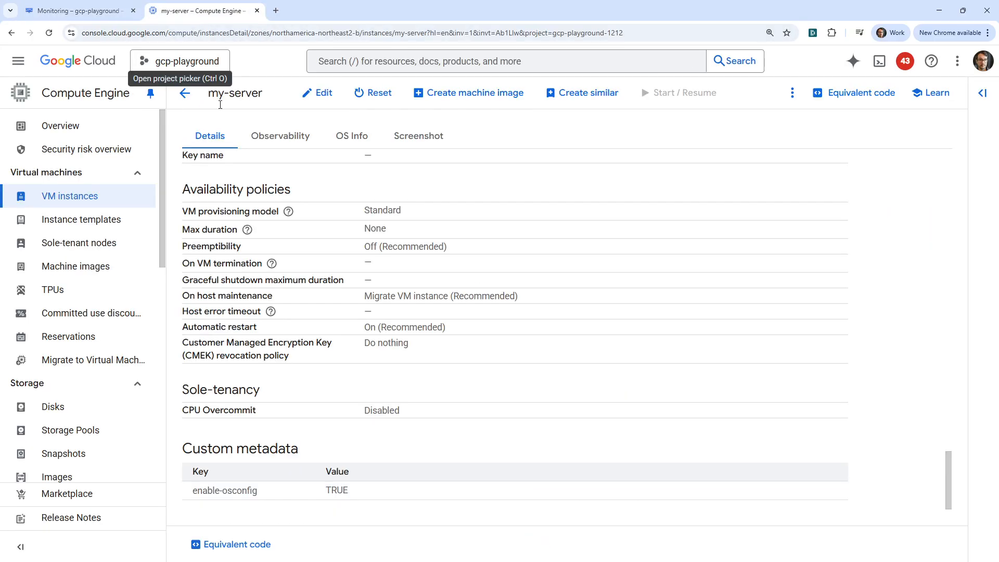
scroll(263, 207, up, 20)
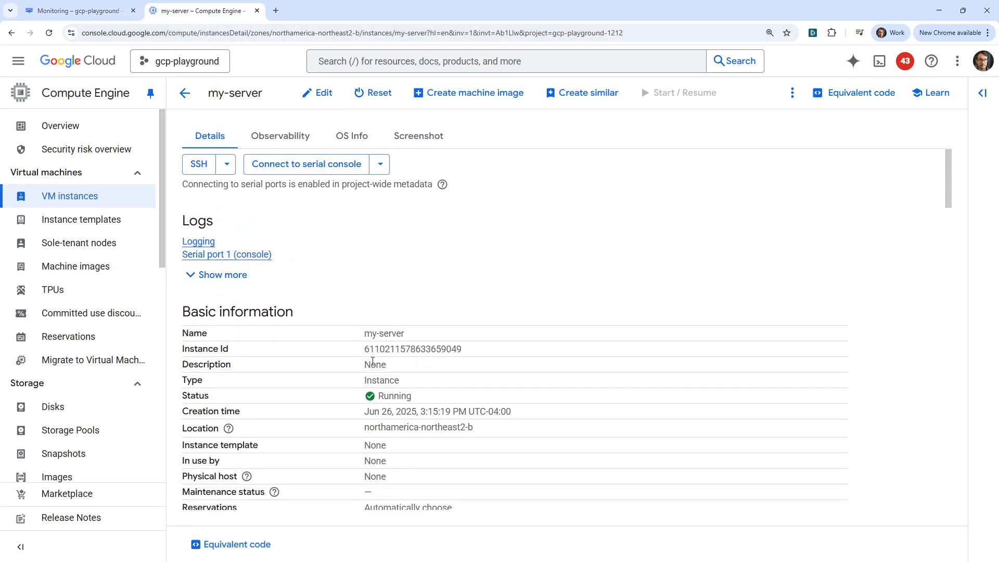
drag(404, 336, 358, 333)
key(ctrl+c)
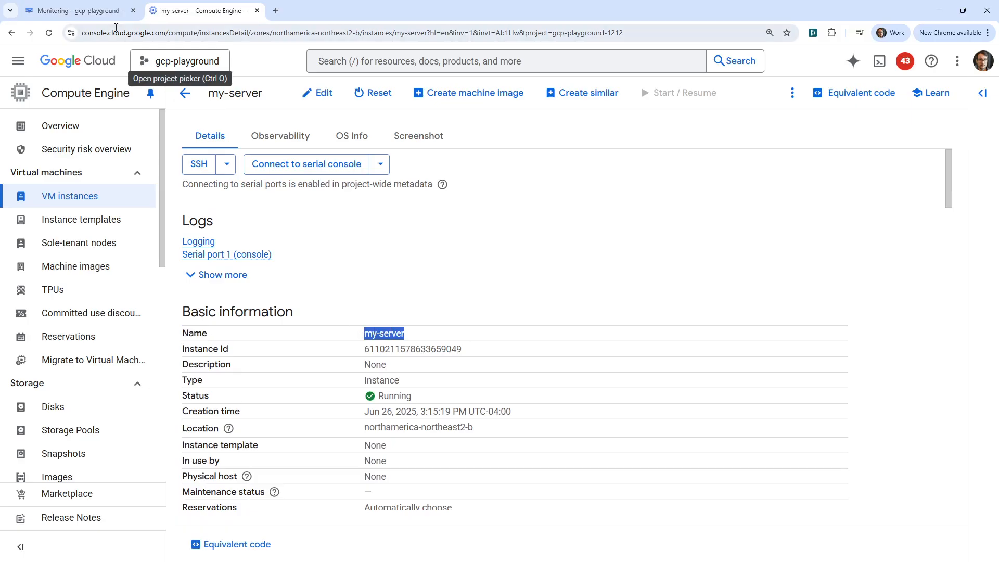
click(78, 11)
- Paste my-server as the filter value so it reads name = my-server
click(437, 247)
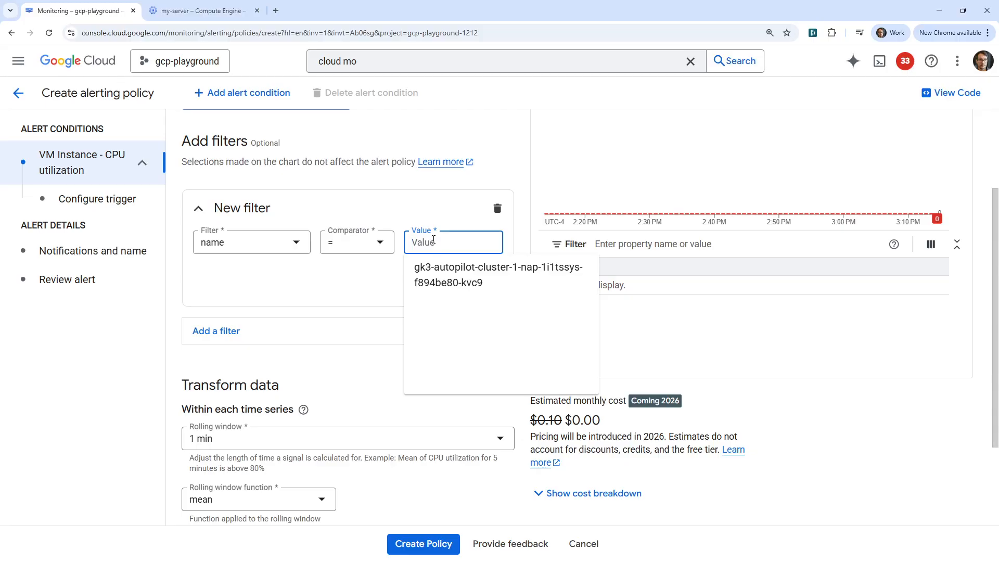
key(ctrl+v)
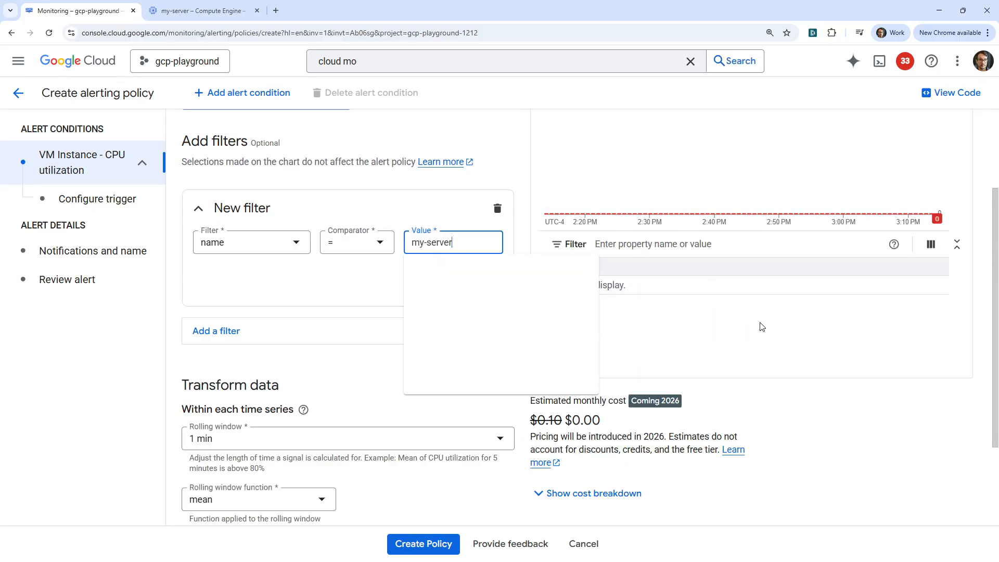
click(788, 335)
scroll(788, 335, up, 3)
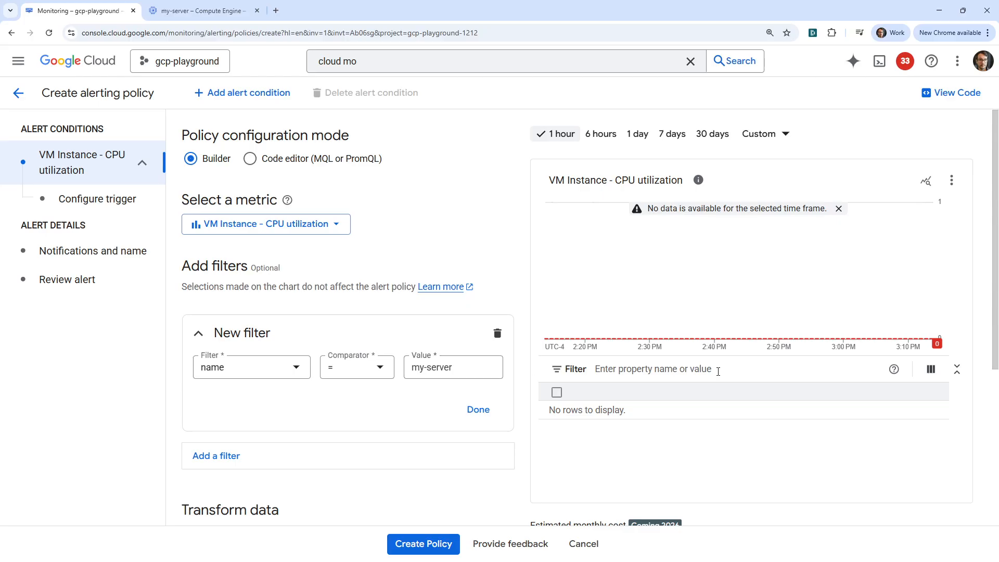
scroll(352, 312, down, 4)
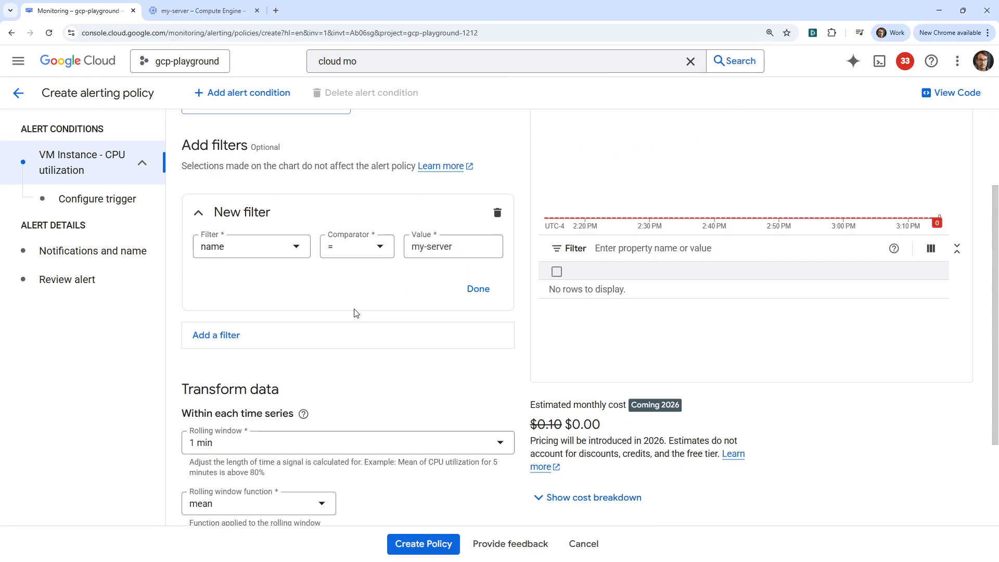
scroll(326, 372, up, 3)
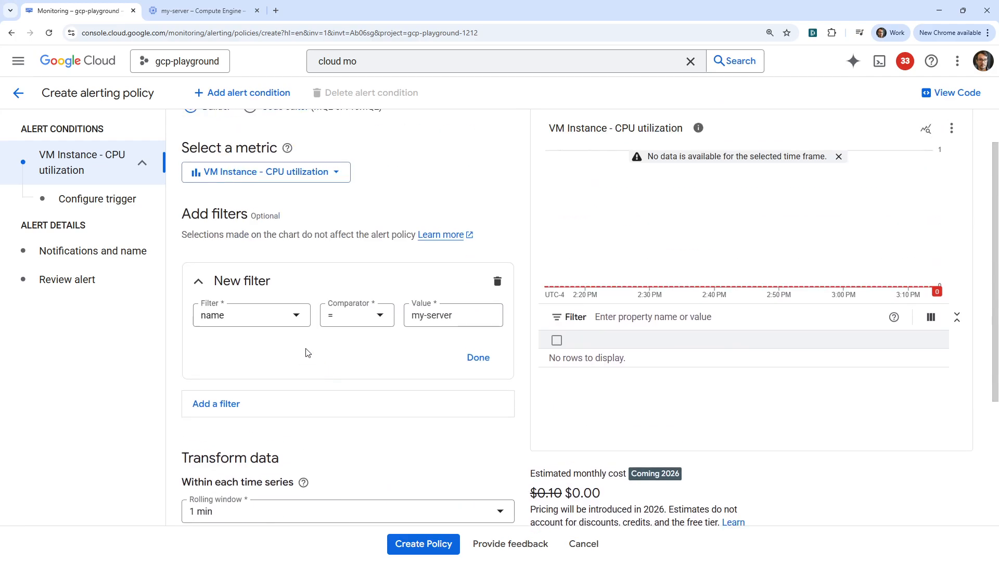
- Switch the filter label from name to region
click(282, 314)
scroll(300, 426, down, 3)
scroll(298, 425, up, 5)
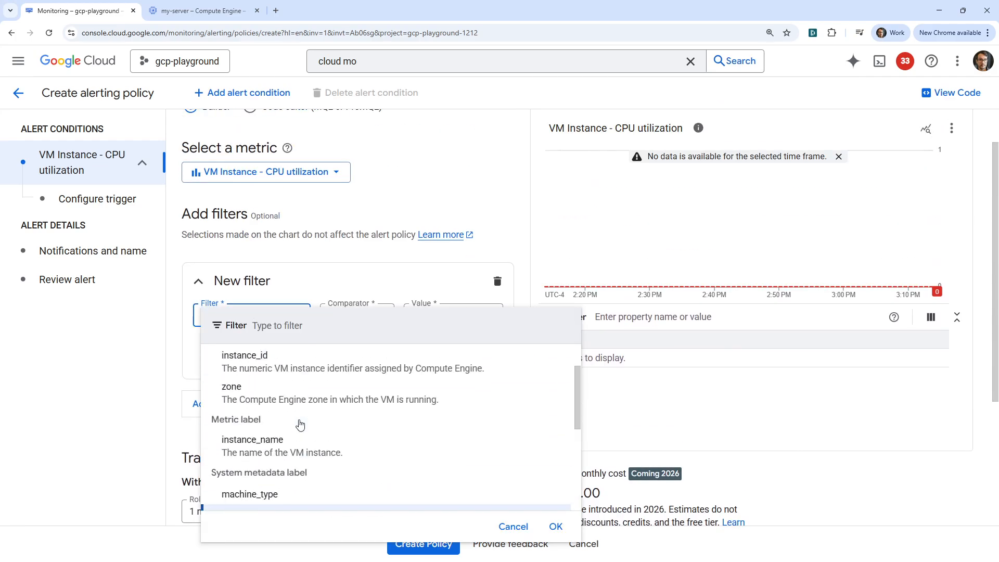
scroll(298, 424, down, 5)
scroll(297, 409, up, 1)
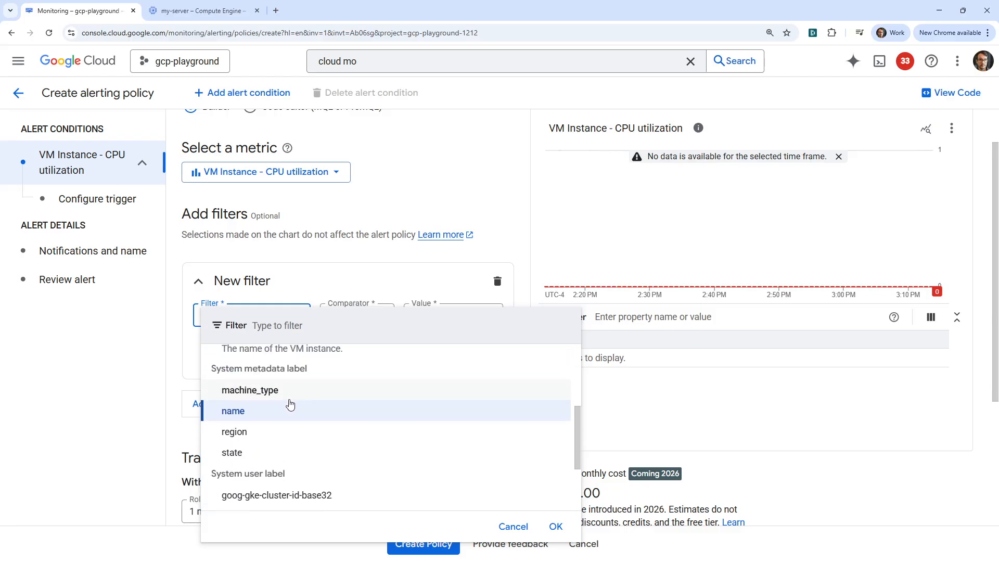
scroll(279, 433, up, 1)
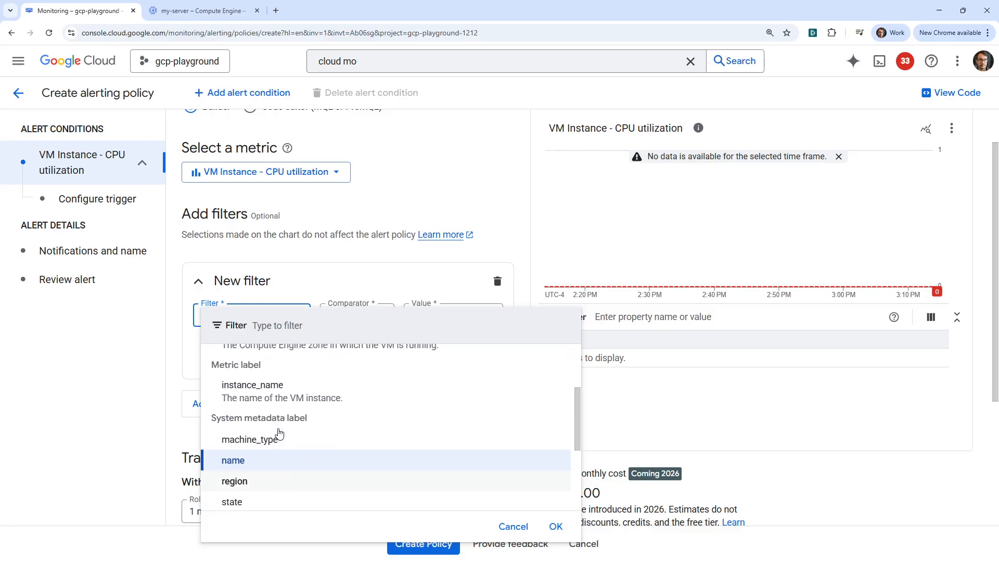
scroll(279, 433, down, 1)
click(279, 433)
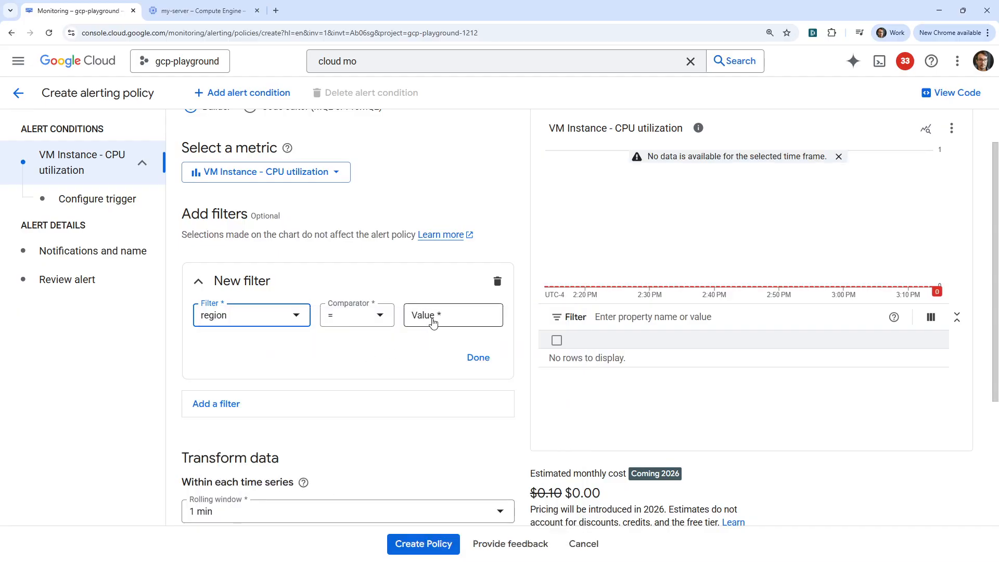
- Set the region value to northamerica-northeast2 and continue to the trigger settings
click(430, 321)
click(438, 342)
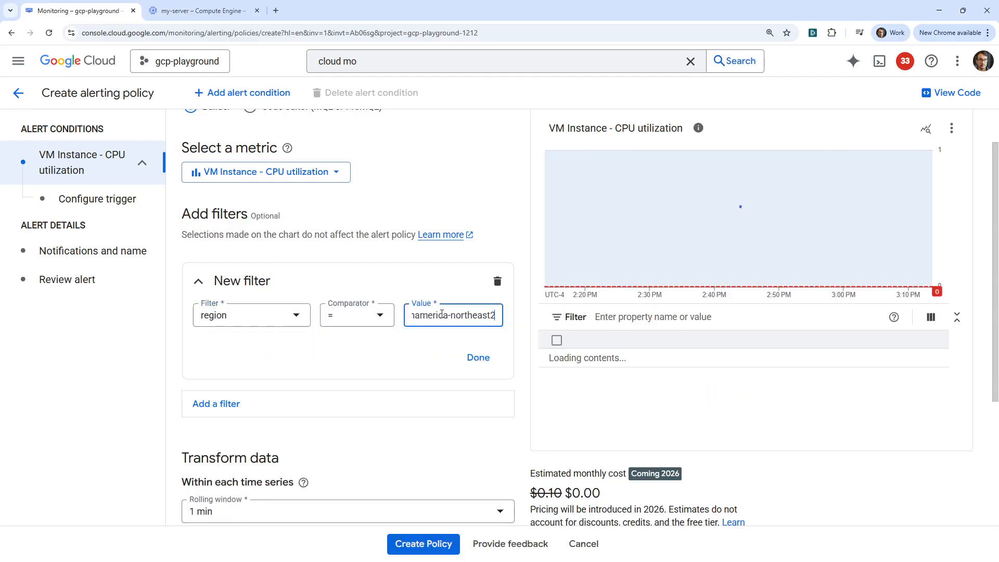
drag(430, 317, 341, 335)
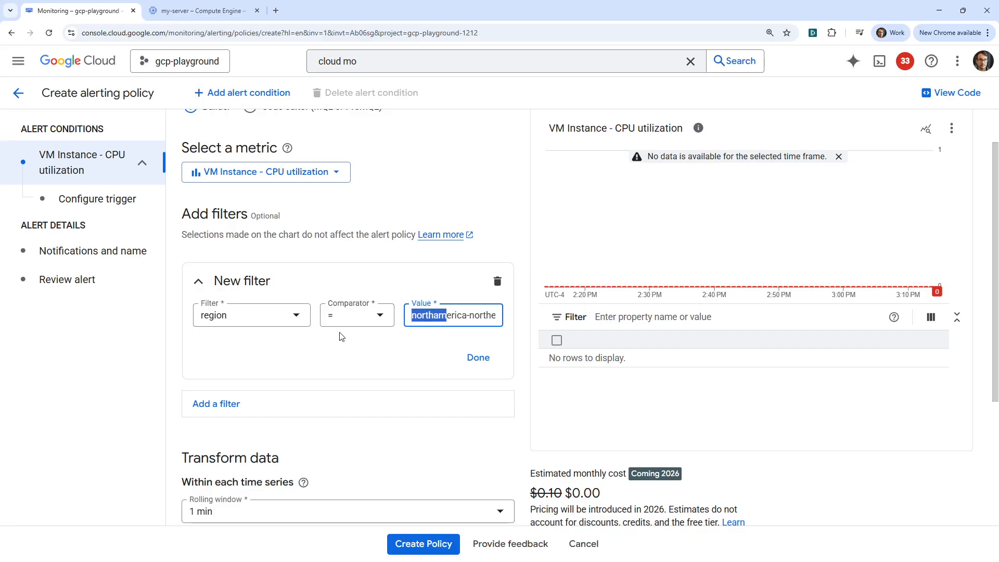
click(318, 353)
scroll(240, 291, down, 4)
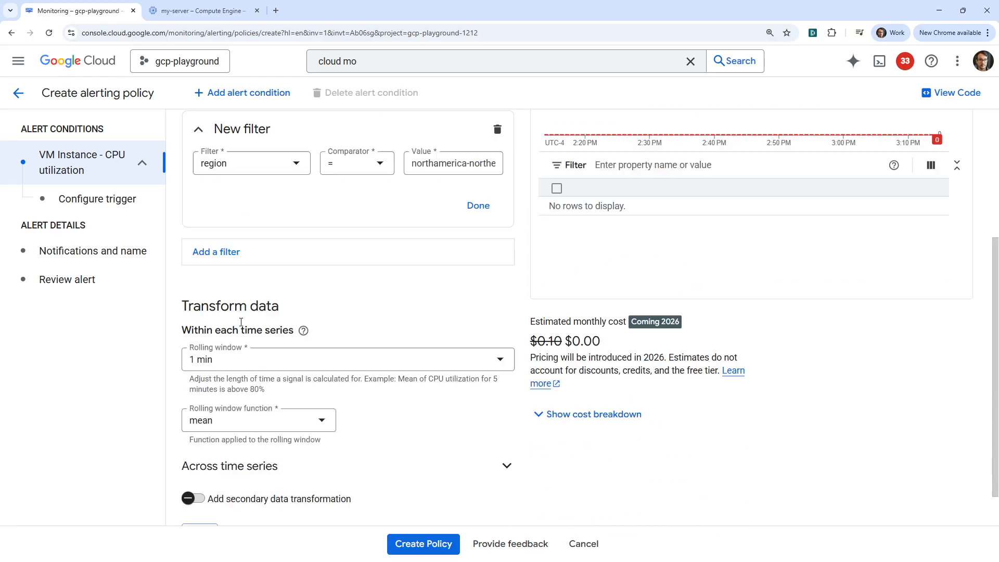
scroll(310, 196, down, 4)
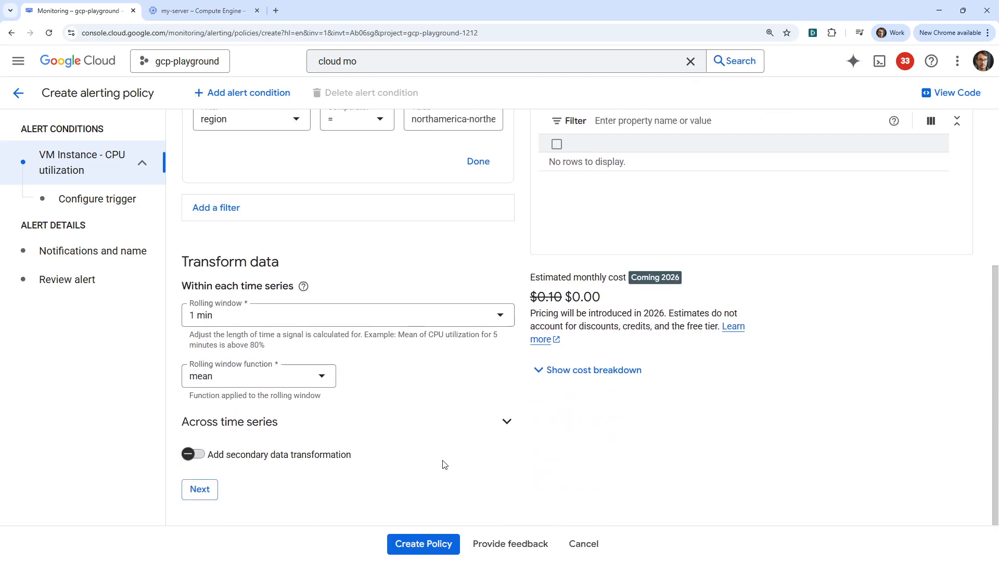
click(200, 489)
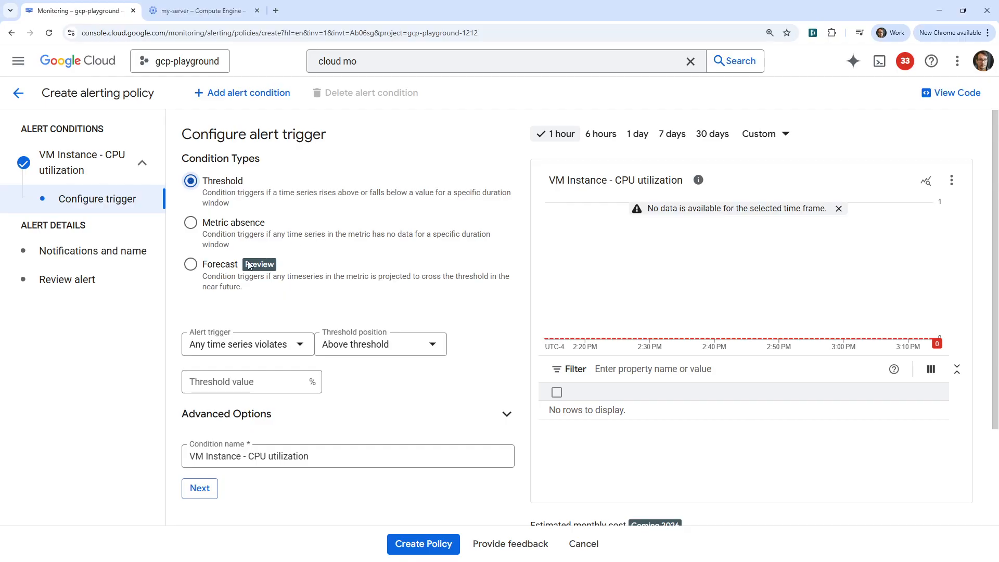
- Fire when any time series is above a threshold value of 50
click(271, 345)
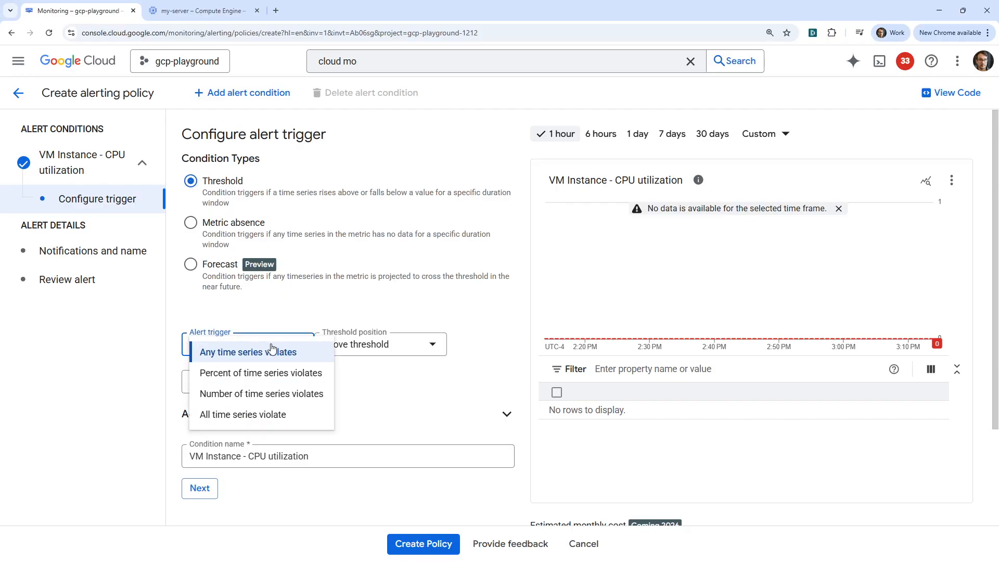
click(301, 349)
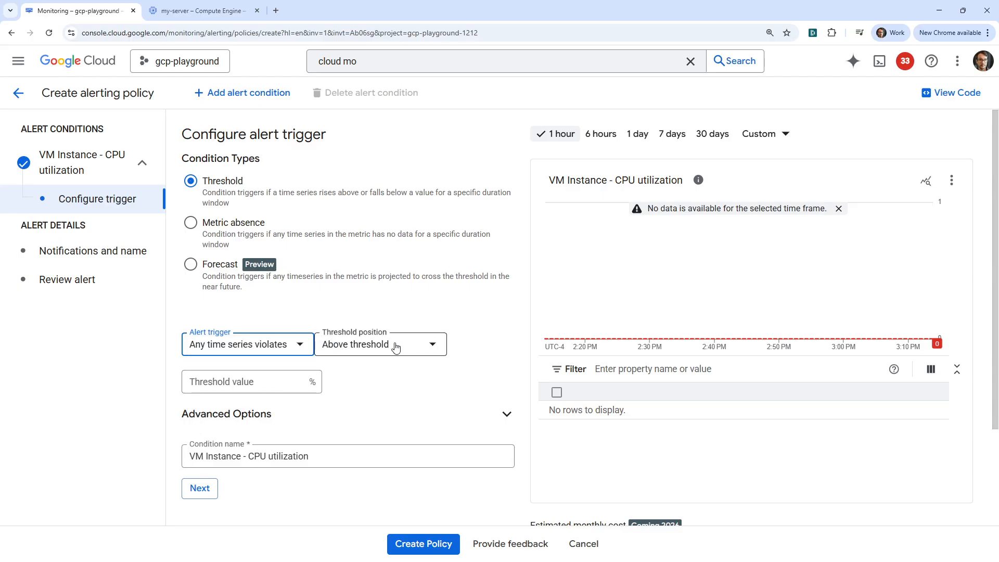
click(388, 342)
click(410, 335)
click(282, 380)
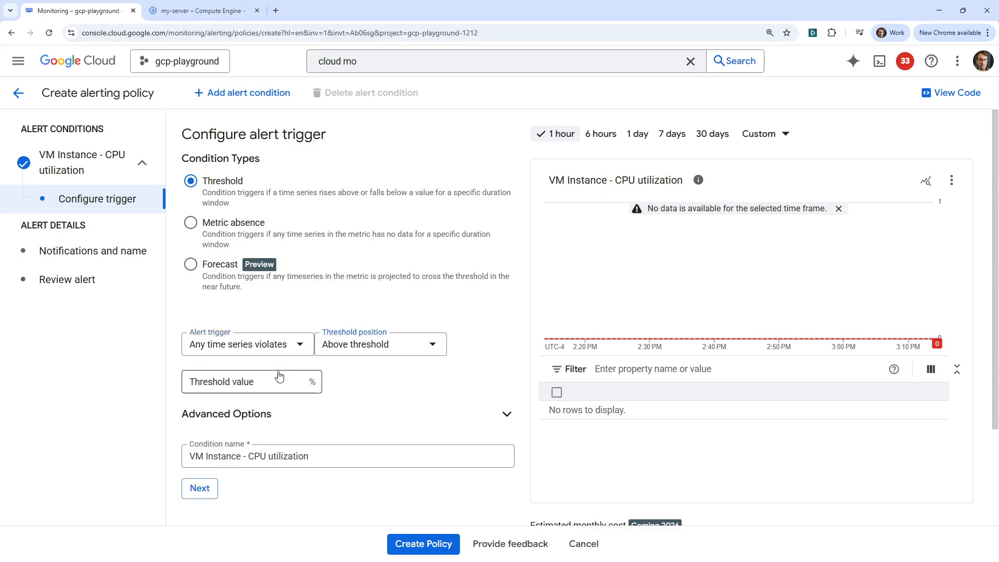
text(50)
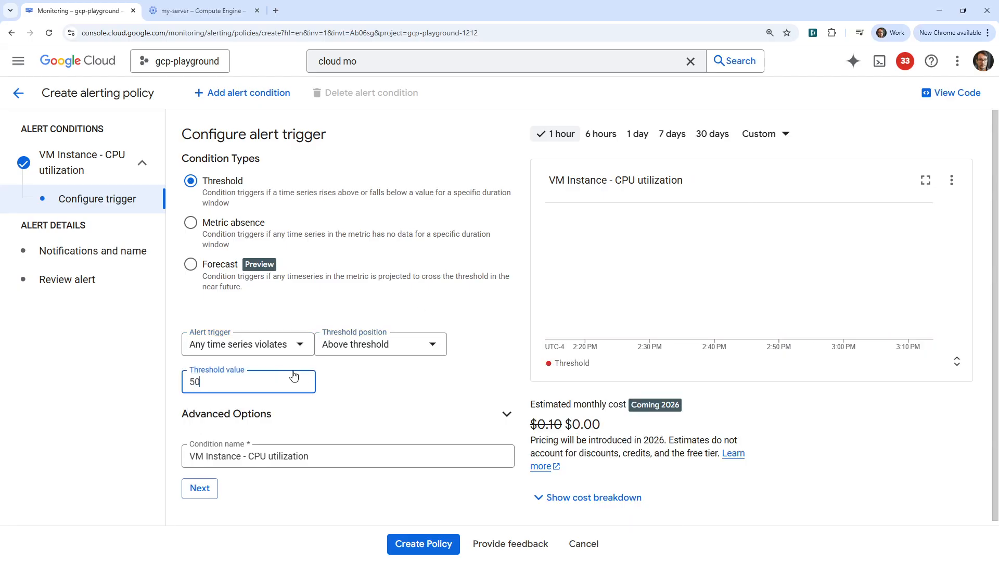
click(389, 401)
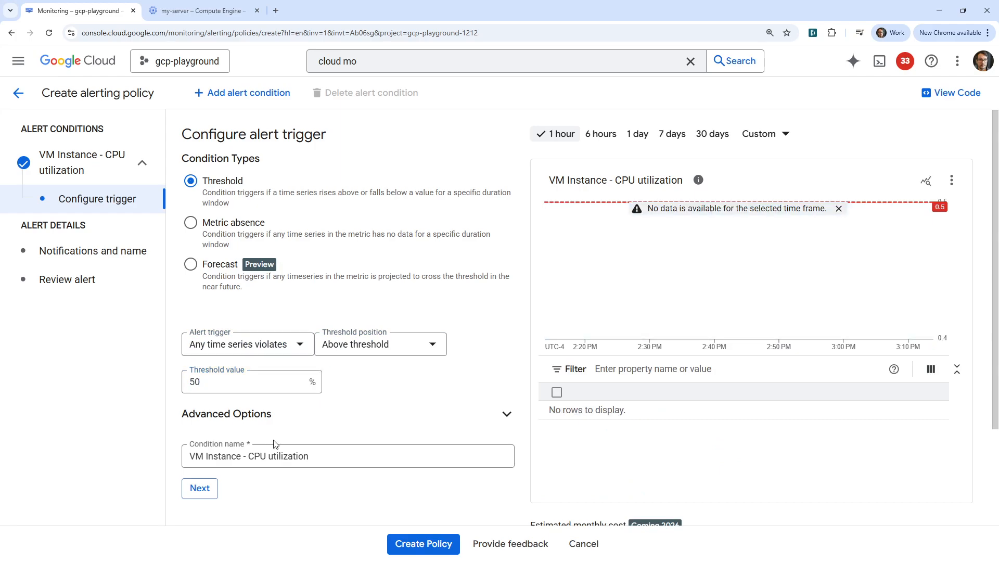
scroll(217, 380, down, 3)
- Advance to the notifications step and confirm the notification channel list is empty
click(208, 367)
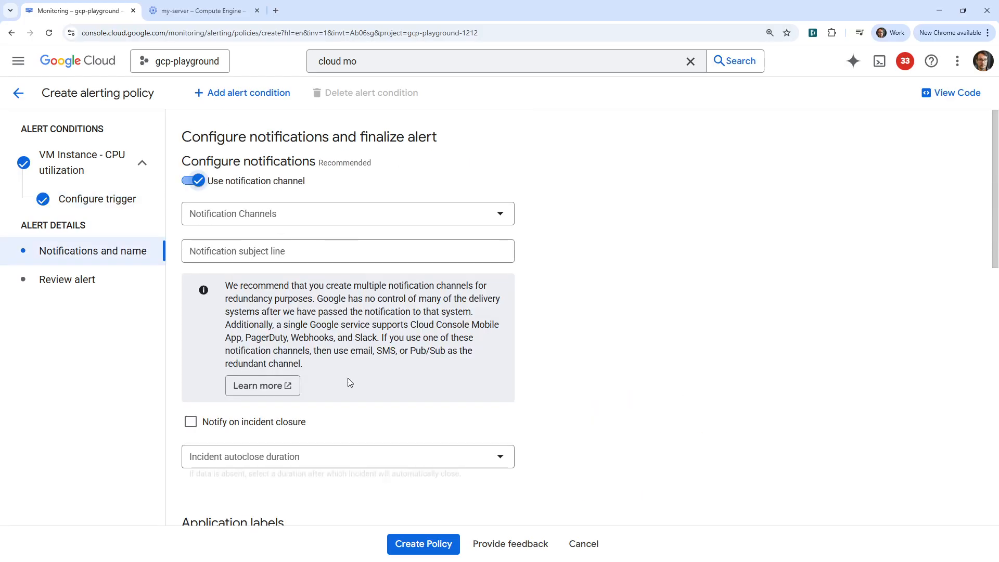
click(268, 213)
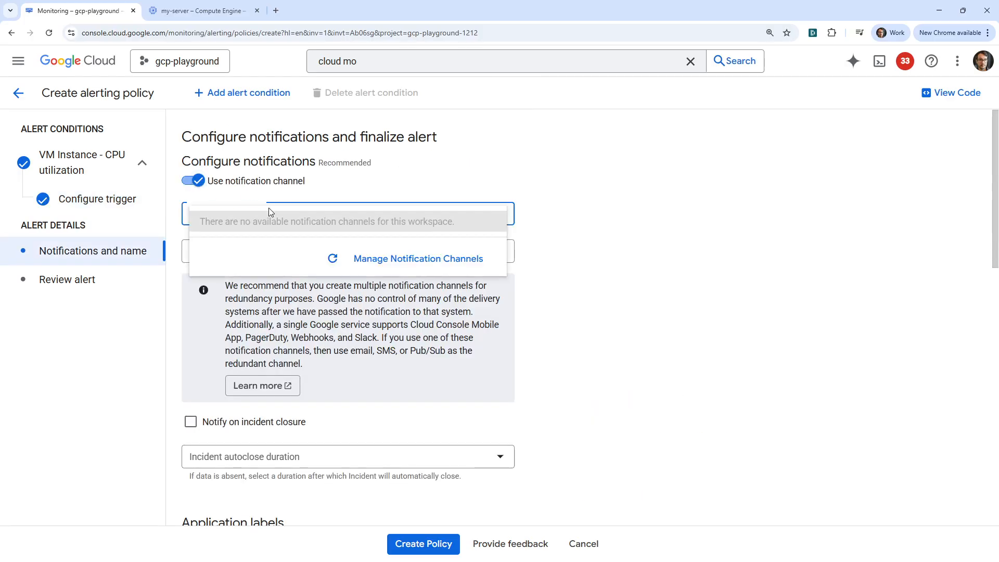
click(608, 266)
click(348, 258)
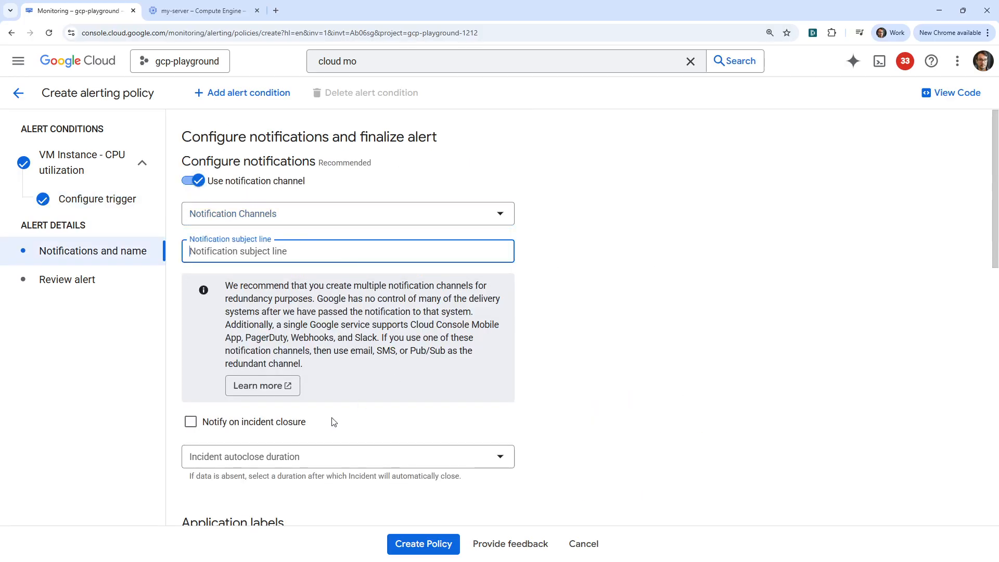
scroll(334, 422, down, 3)
- Review the incident autoclose duration options, leaving the setting unchanged
click(301, 296)
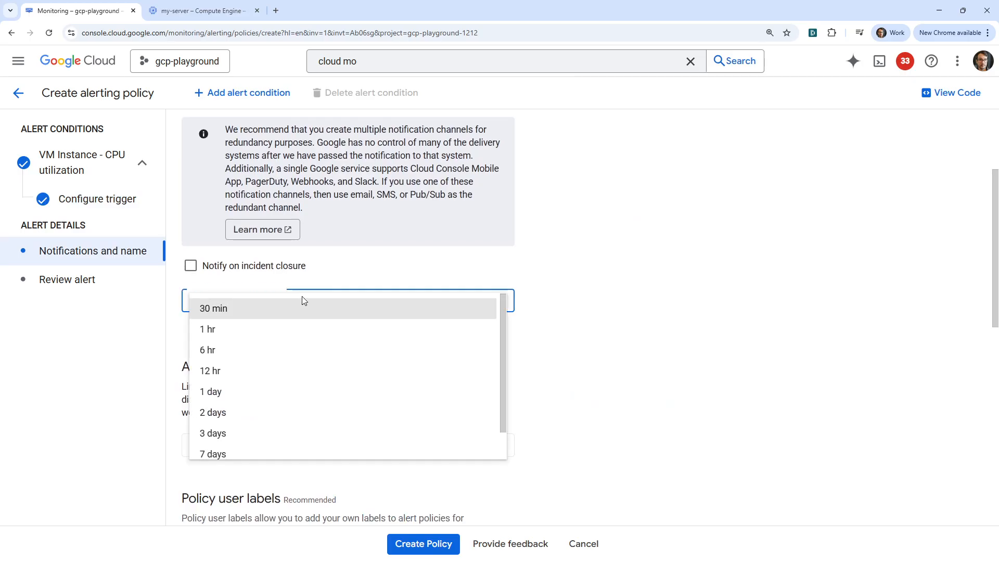
click(643, 285)
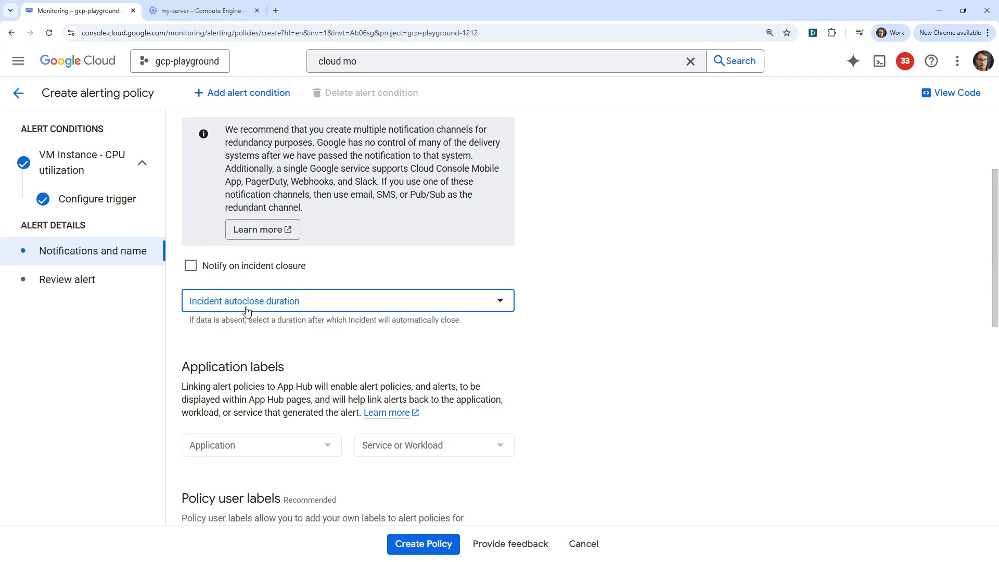
click(250, 312)
click(714, 314)
scroll(284, 359, up, 3)
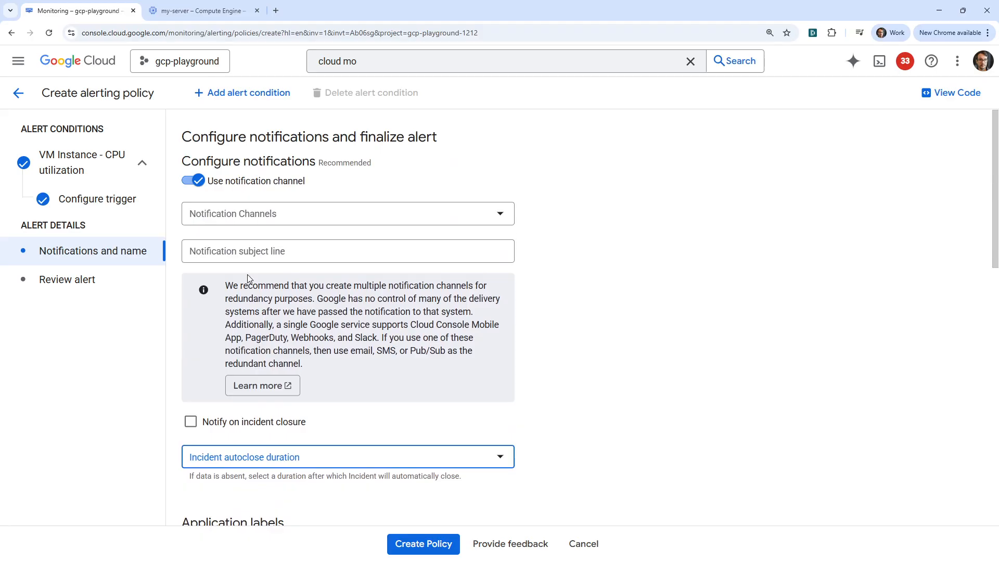
- Recheck the still-empty channel list, then open the console home in a background tab
click(245, 217)
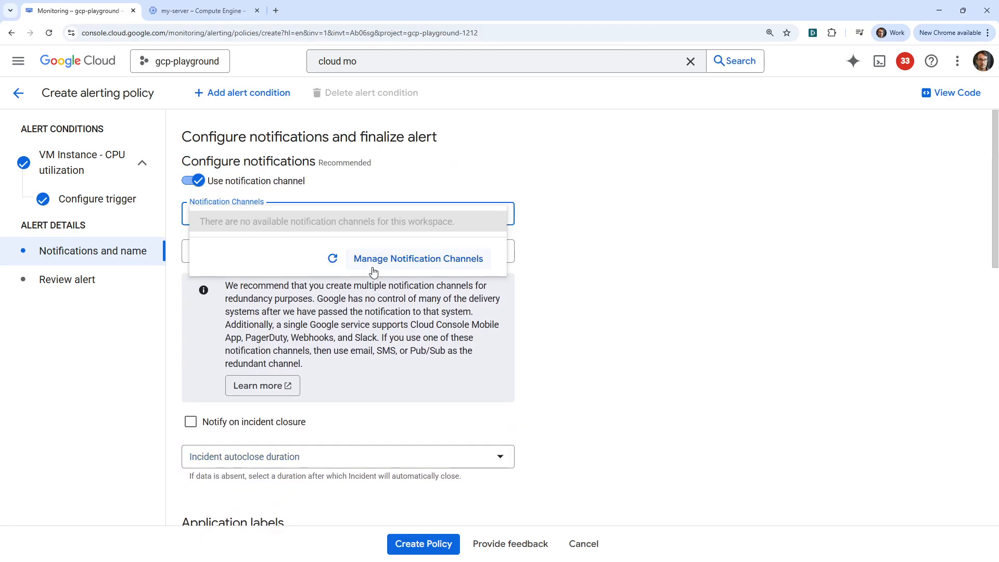
click(566, 293)
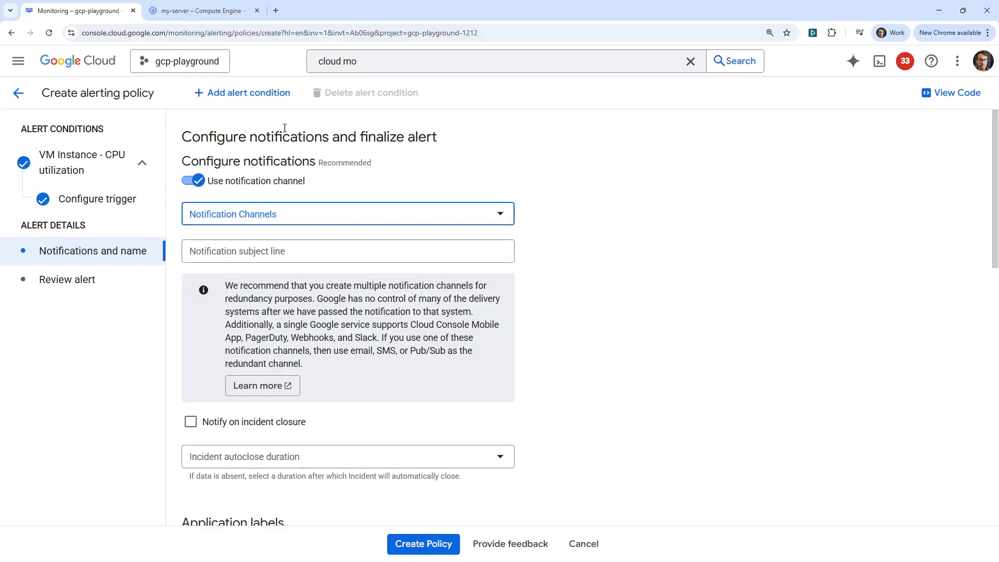
scroll(284, 128, down, 5)
scroll(464, 423, up, 5)
middle_click(100, 65)
click(182, 10)
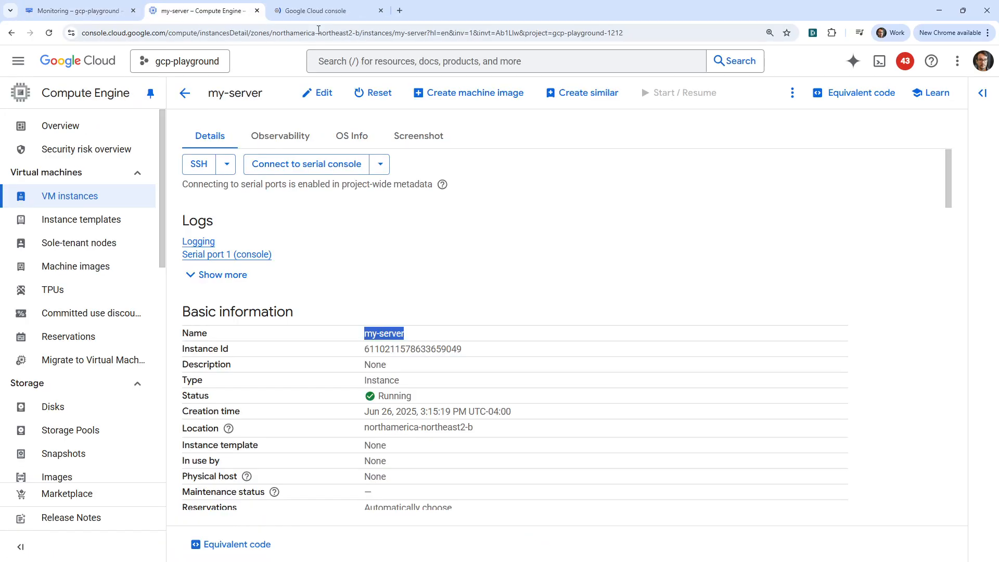
- Search the console for 'notification', open Notification channels, and confirm no Email channels exist
drag(319, 11, 228, 13)
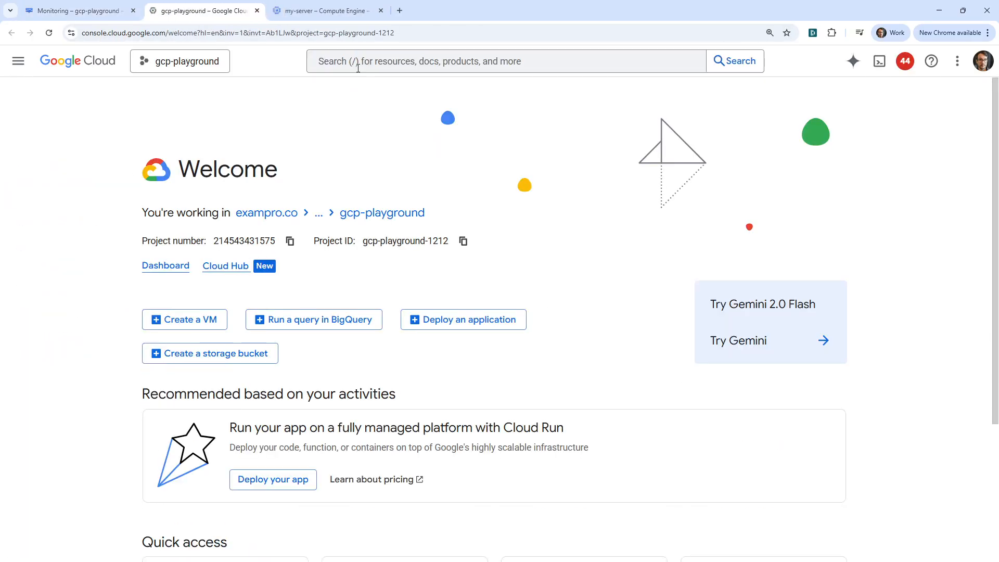
click(358, 69)
text(notification channels)
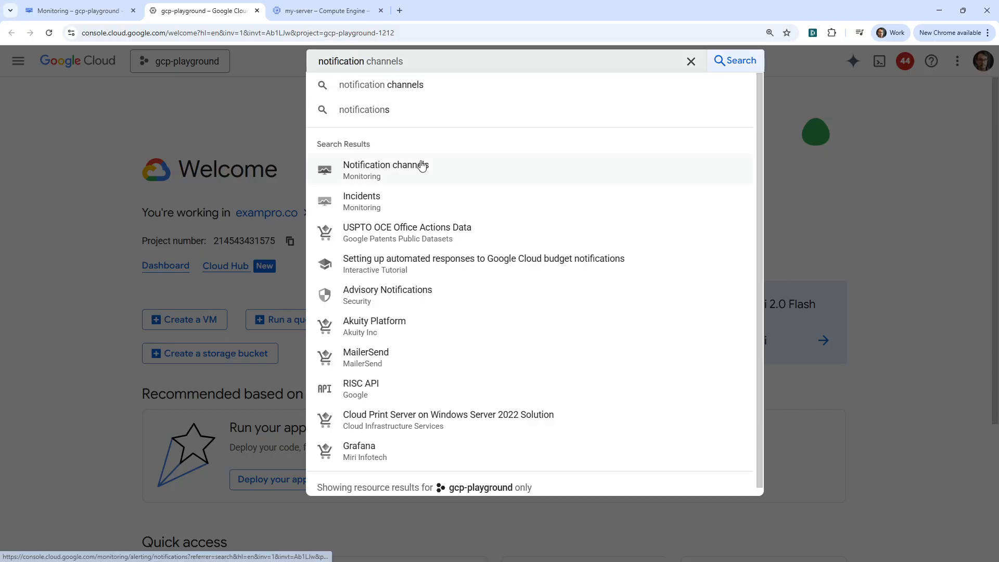
click(422, 166)
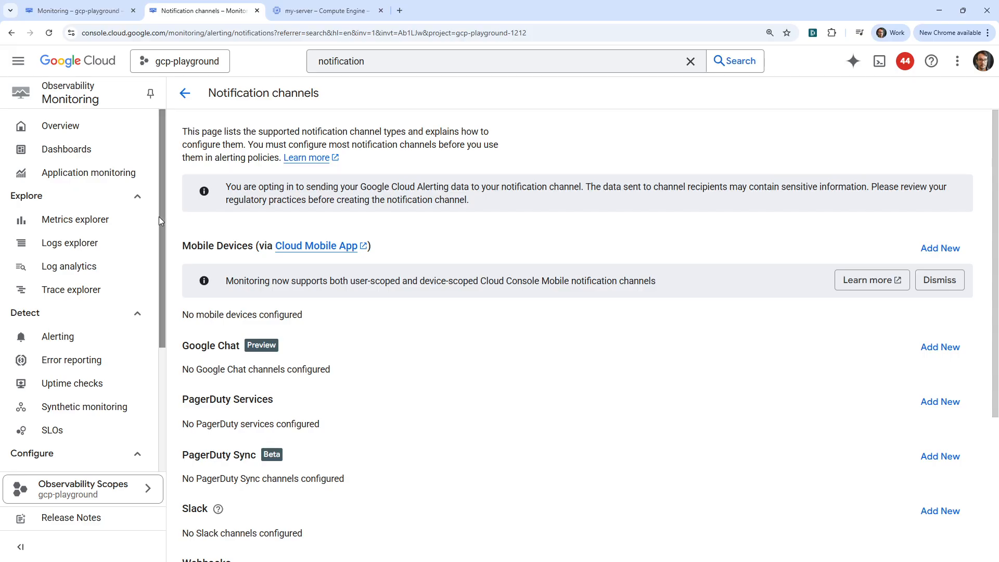
scroll(140, 245, down, 3)
scroll(92, 161, up, 3)
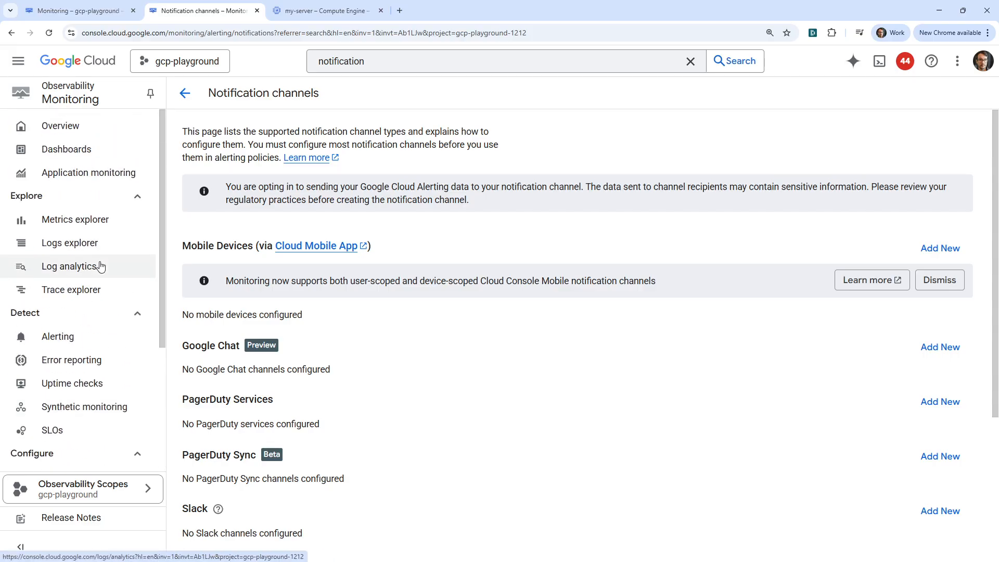
scroll(74, 301, down, 3)
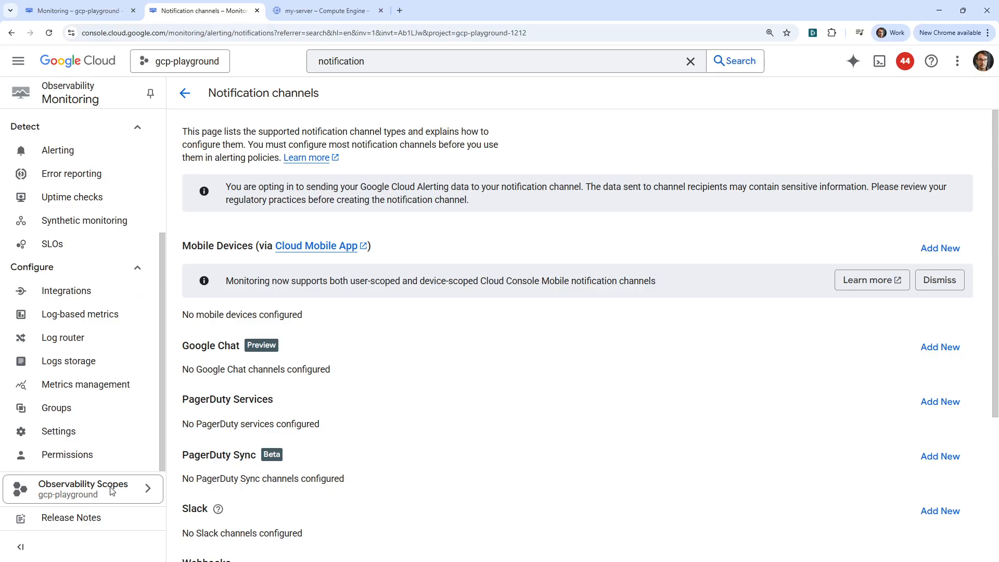
scroll(357, 314, down, 4)
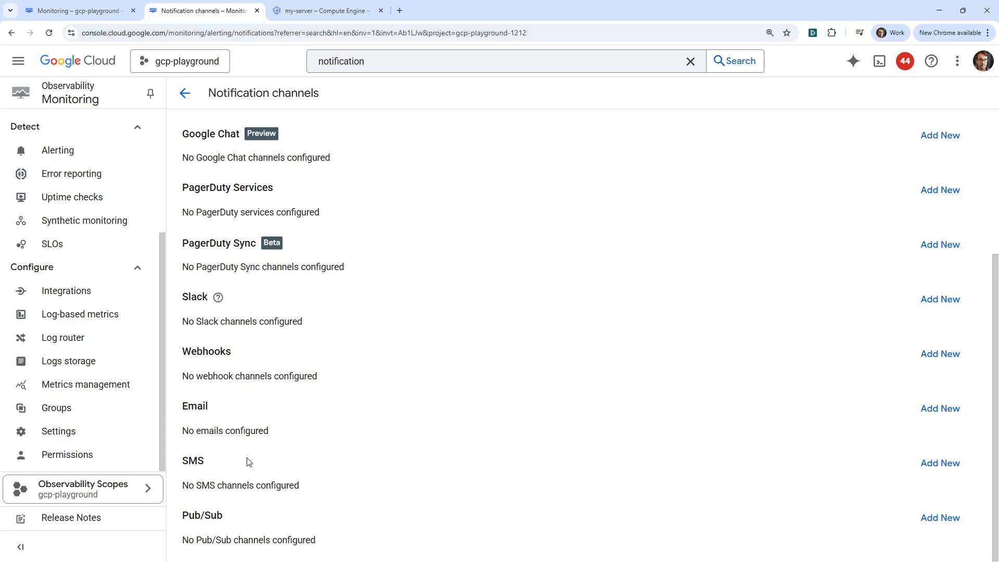
scroll(247, 462, up, 4)
scroll(247, 461, down, 4)
drag(253, 426, 977, 432)
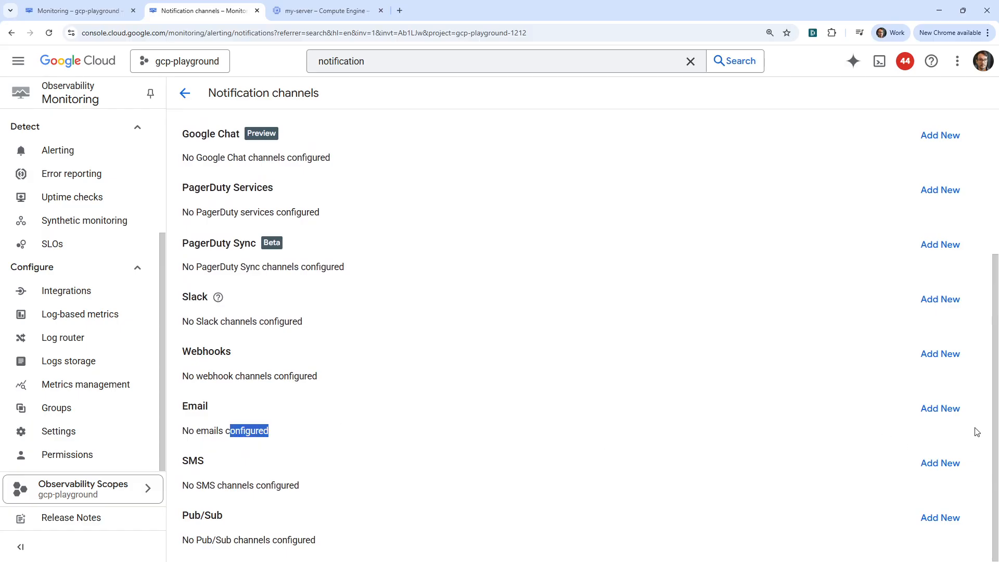
- Add an Email channel with the user's e-mail address and a descriptive display name, then save it
click(942, 409)
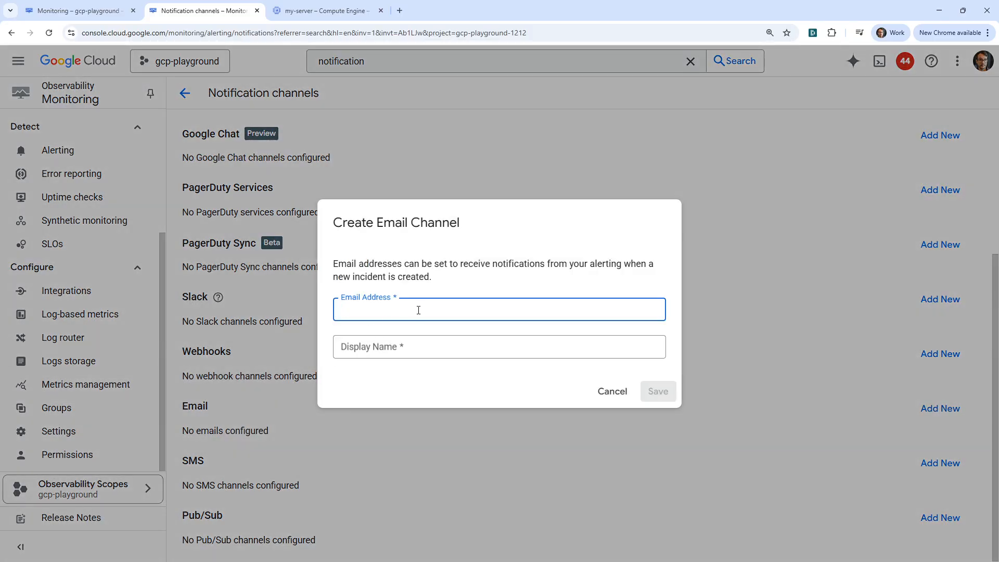
key(Tab)
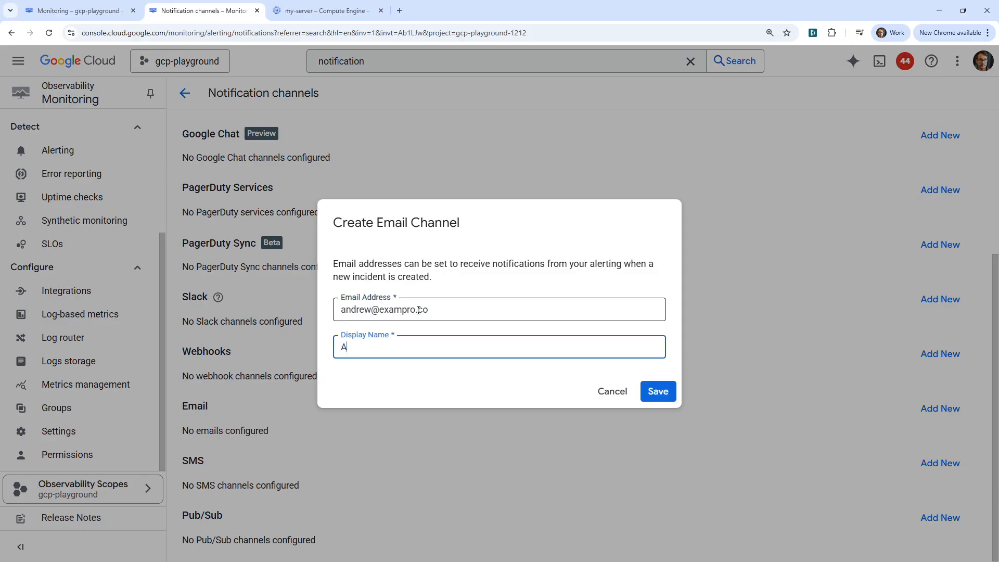
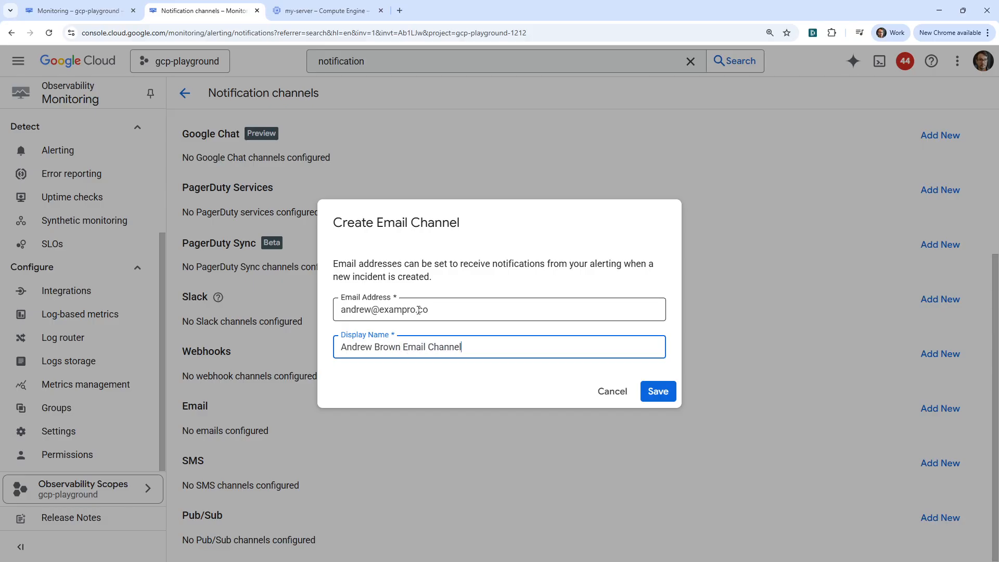
click(653, 391)
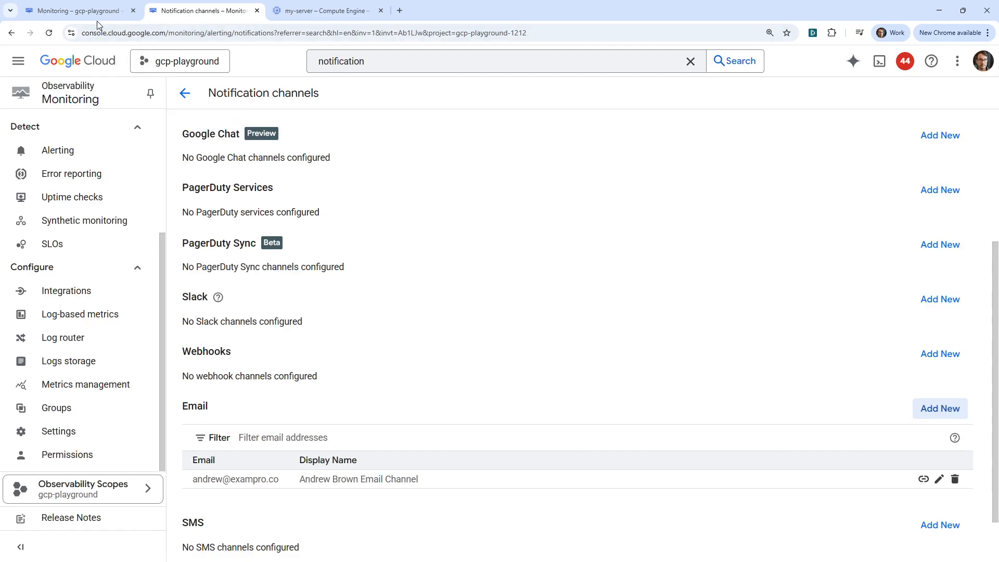
- Back in the policy, refresh channels, tick the new email channel, and enter subject 'CPU Ulitization exceed 50%'
click(98, 12)
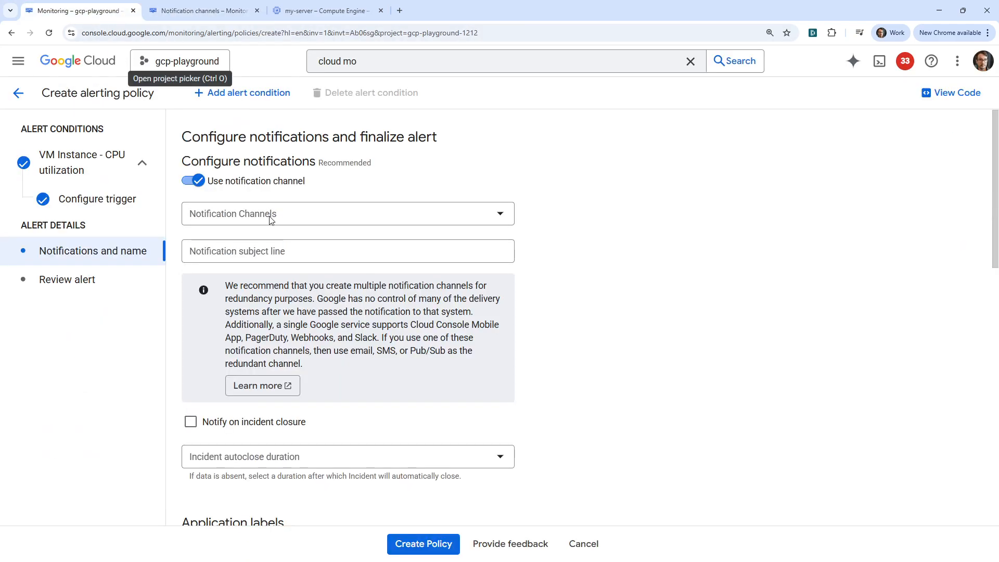
click(406, 218)
click(332, 259)
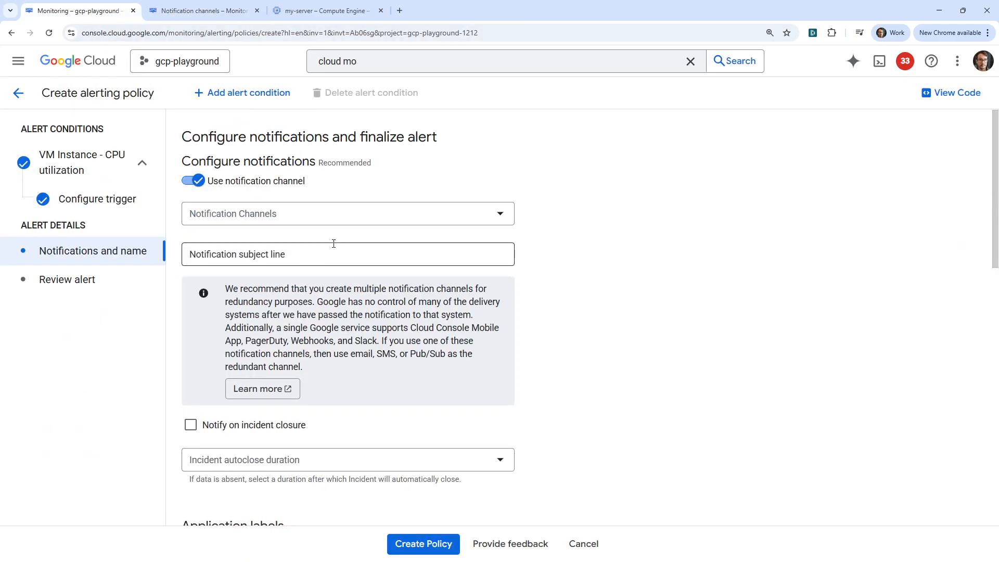
click(326, 217)
click(252, 281)
click(711, 249)
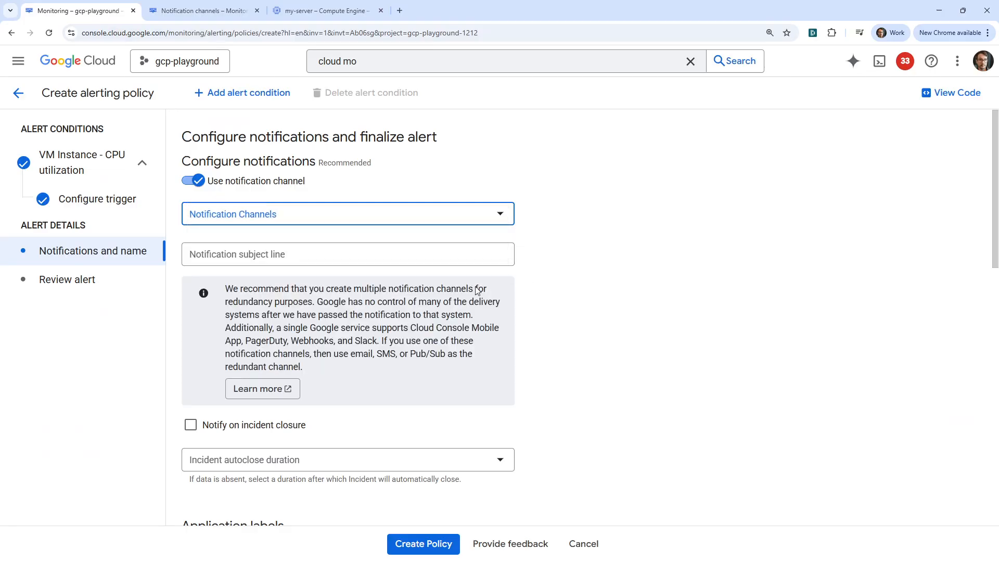
click(255, 261)
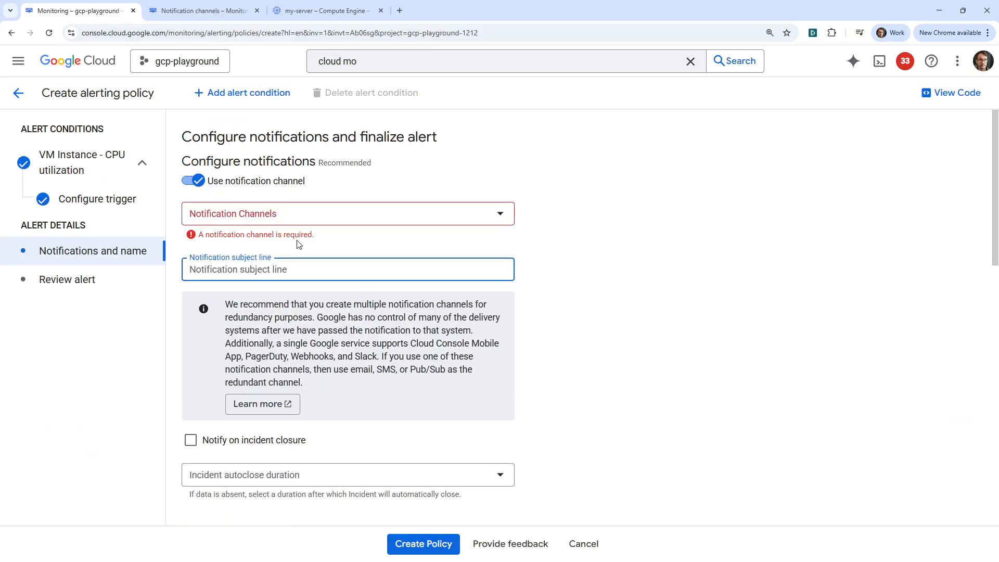
text(CPU Ul)
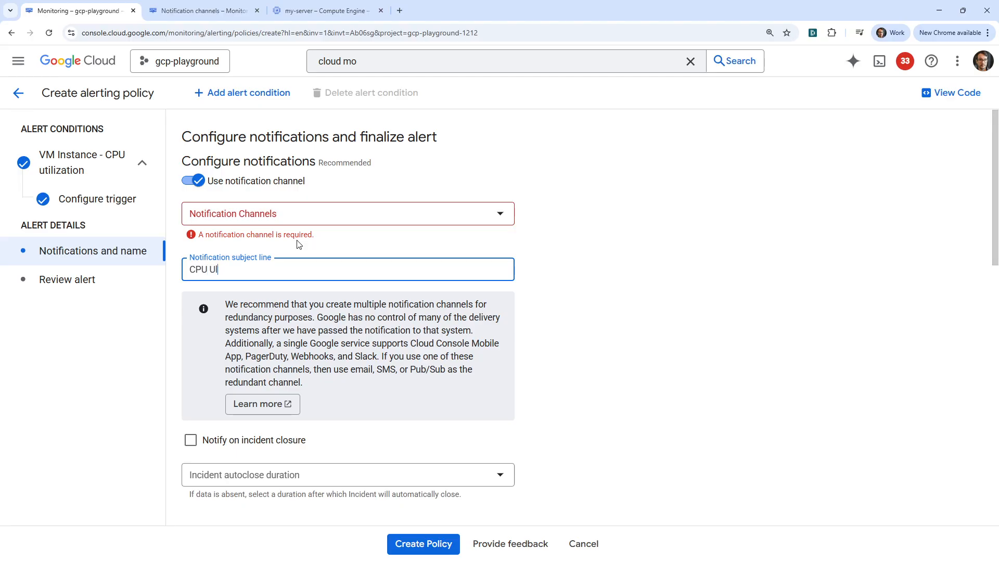
text(itization excee)
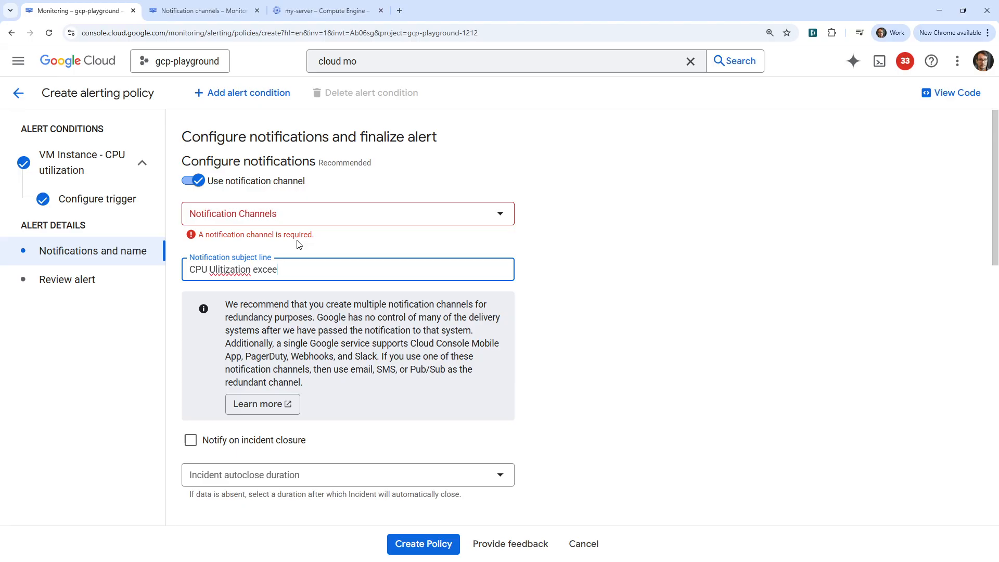
text(d 50%)
- Confirm the email channel for the policy and scroll past user labels to the severity setting
click(473, 215)
click(207, 281)
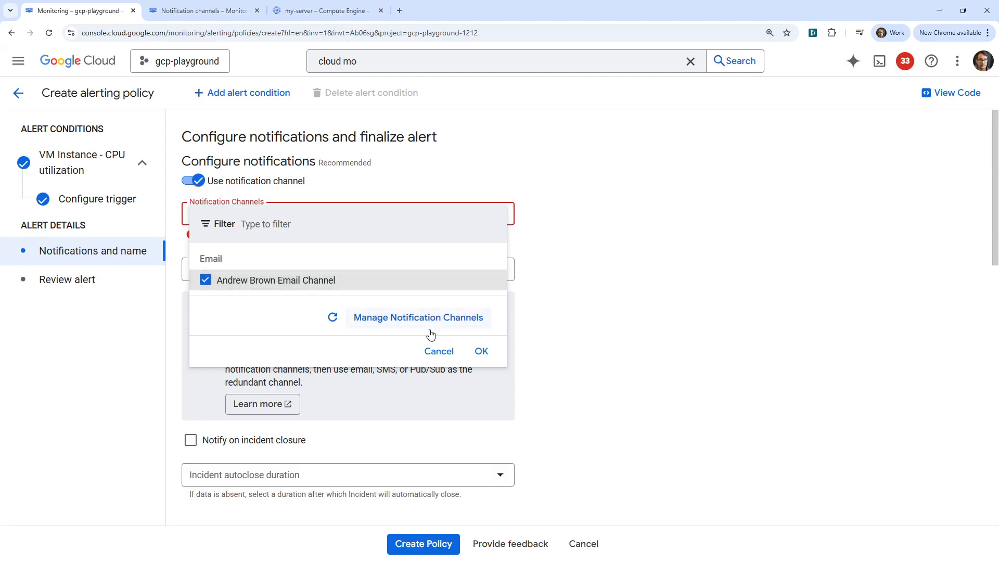
click(482, 351)
scroll(352, 309, down, 1)
scroll(351, 309, down, 2)
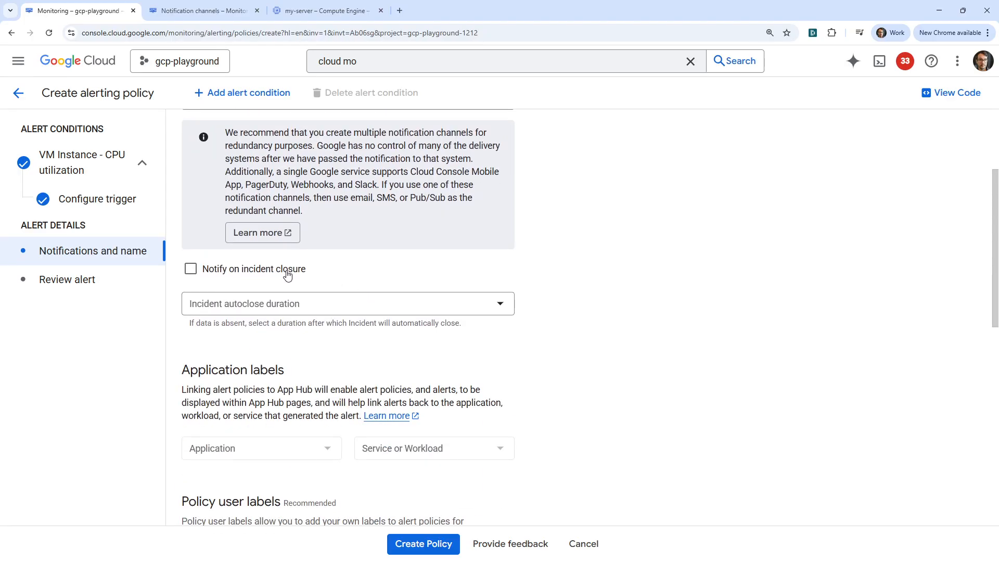
scroll(312, 299, down, 2)
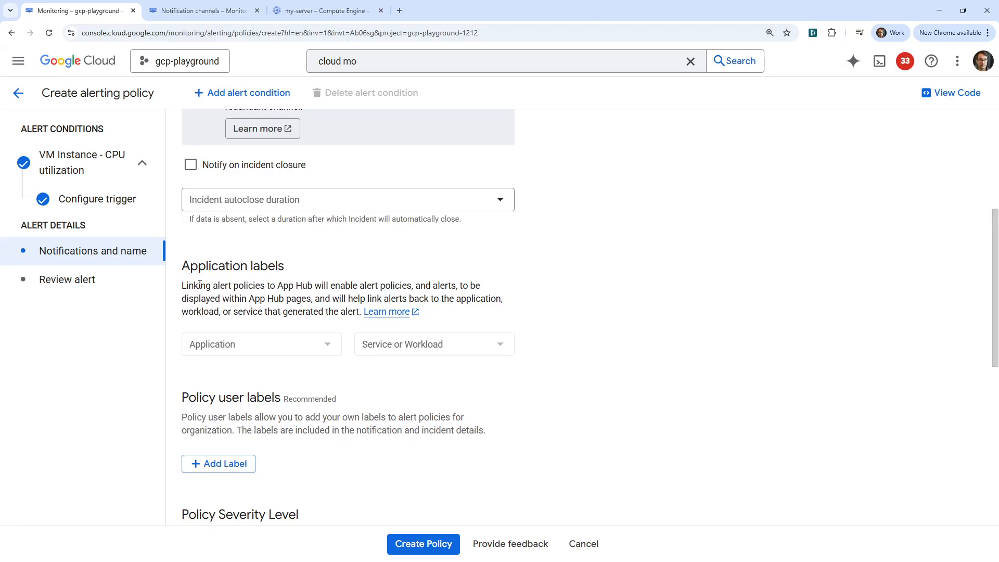
drag(199, 285, 448, 285)
scroll(276, 310, down, 2)
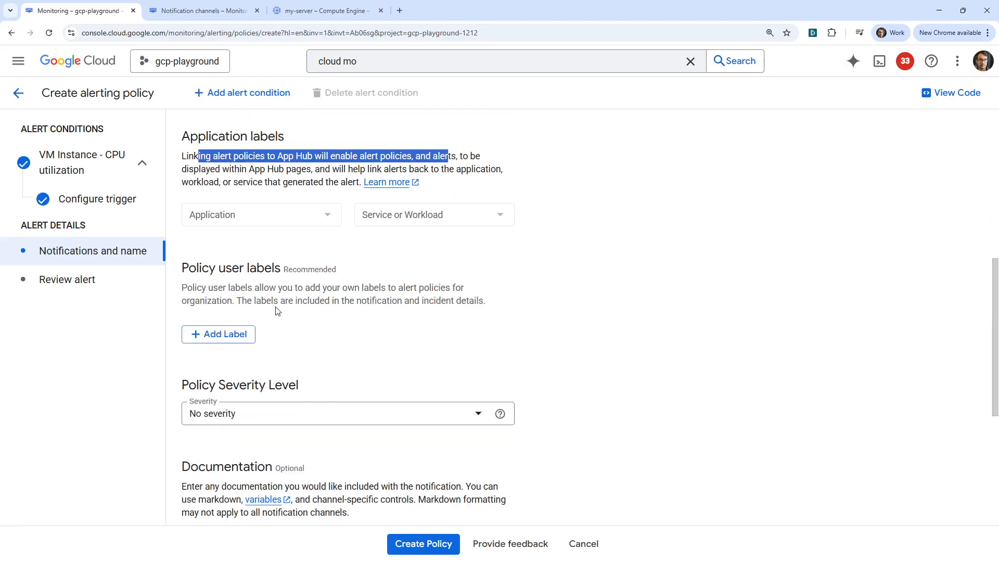
scroll(277, 310, down, 1)
drag(227, 264, 406, 279)
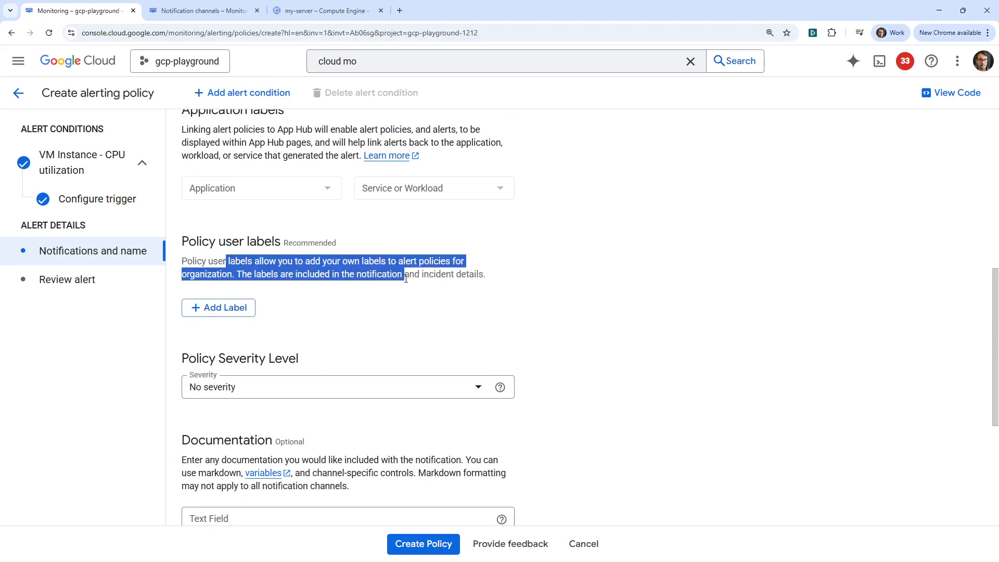
scroll(334, 303, down, 3)
click(270, 229)
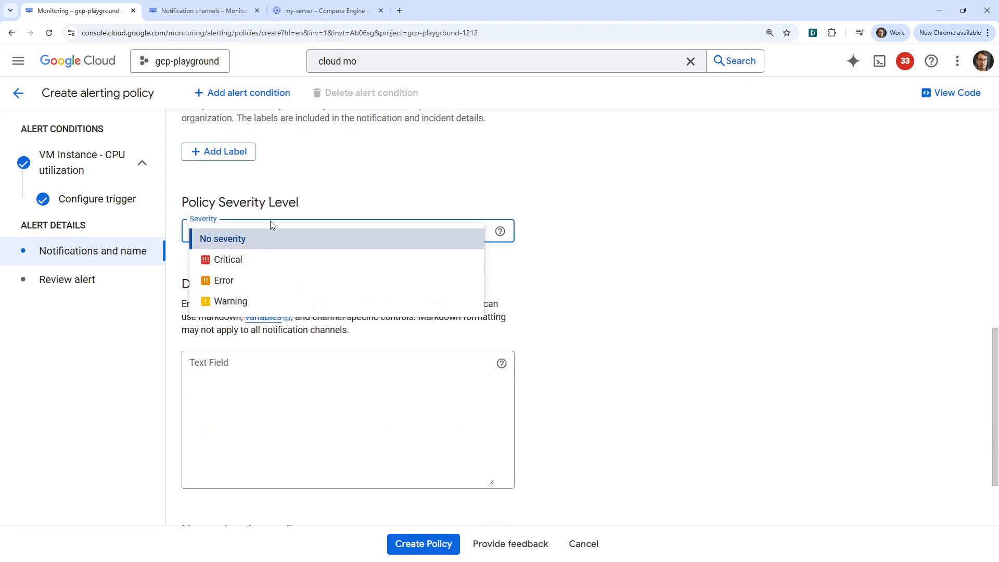
- Set severity to Critical, add documentation warning the instance exceeds 50% utilization, and go to Review alert
click(264, 260)
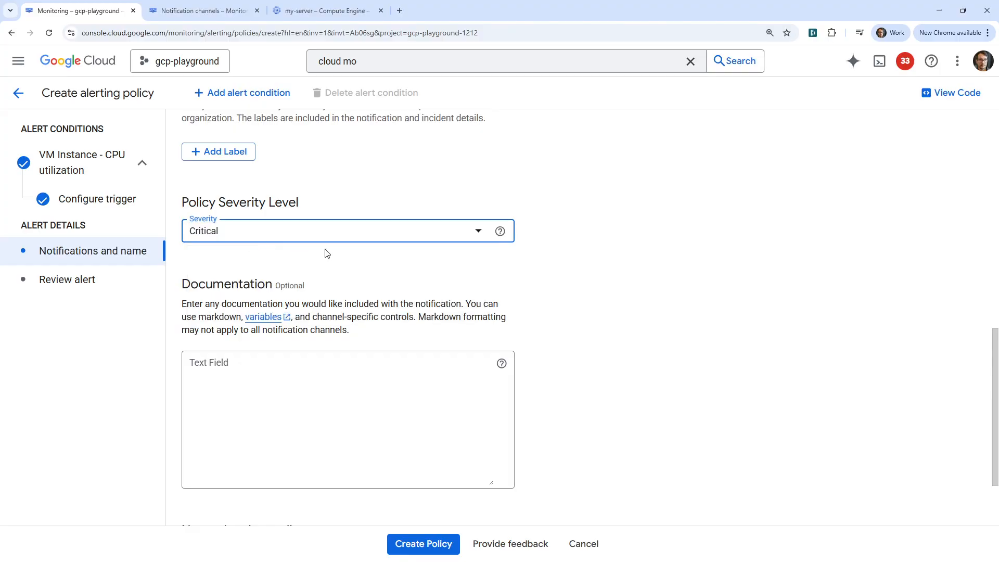
click(319, 383)
drag(255, 304, 492, 305)
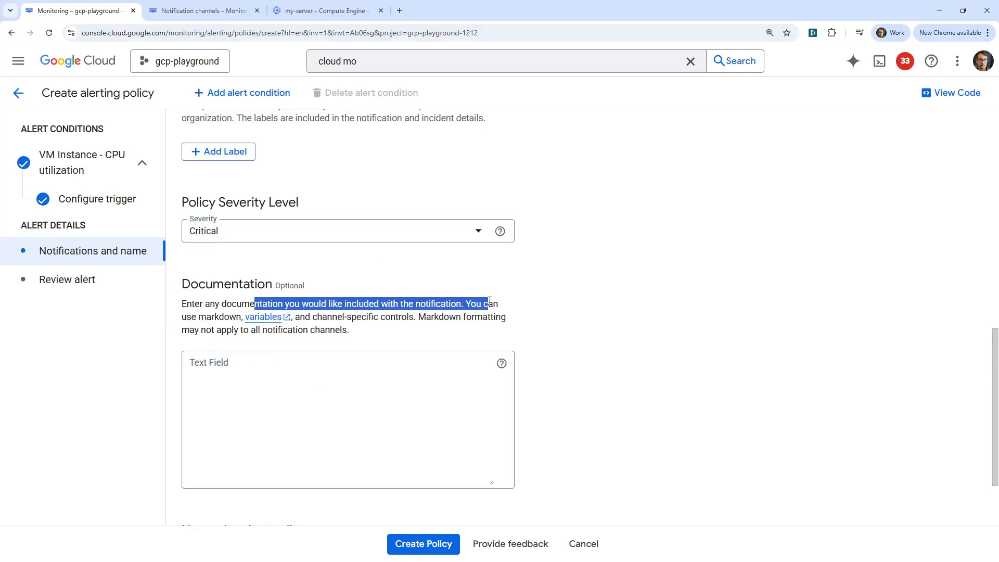
click(388, 389)
text(T)
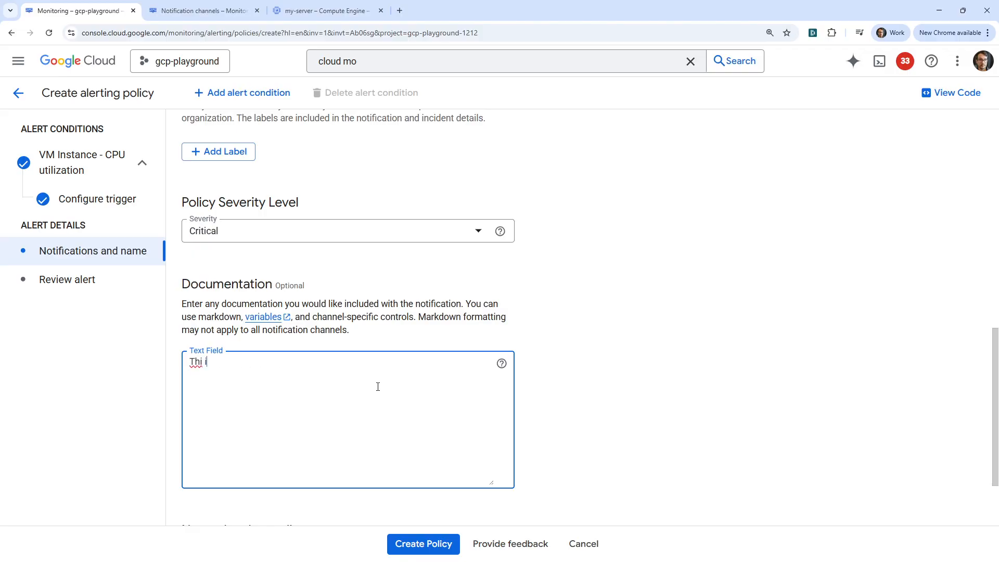
text(his is a notification to tell you your)
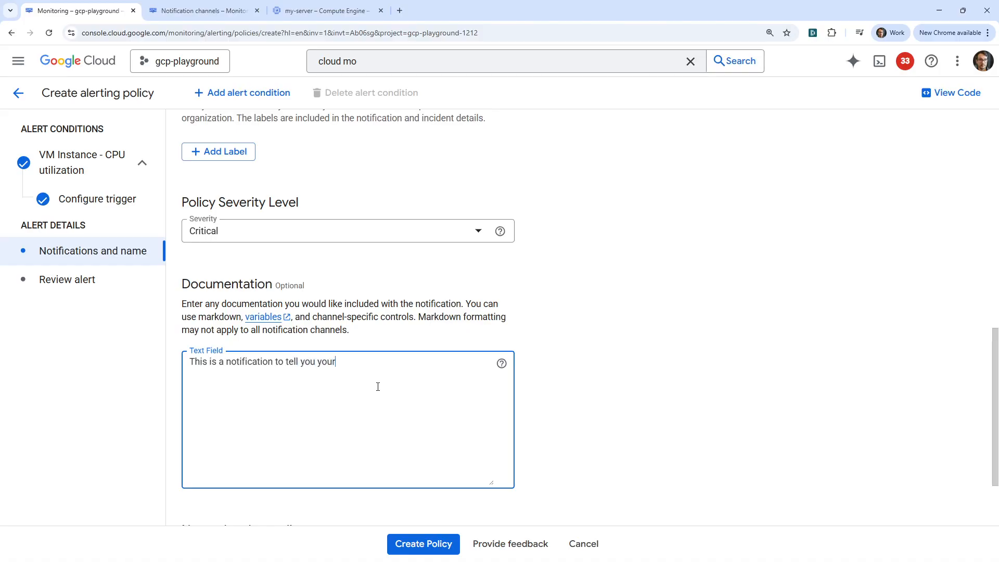
text( Instnac)
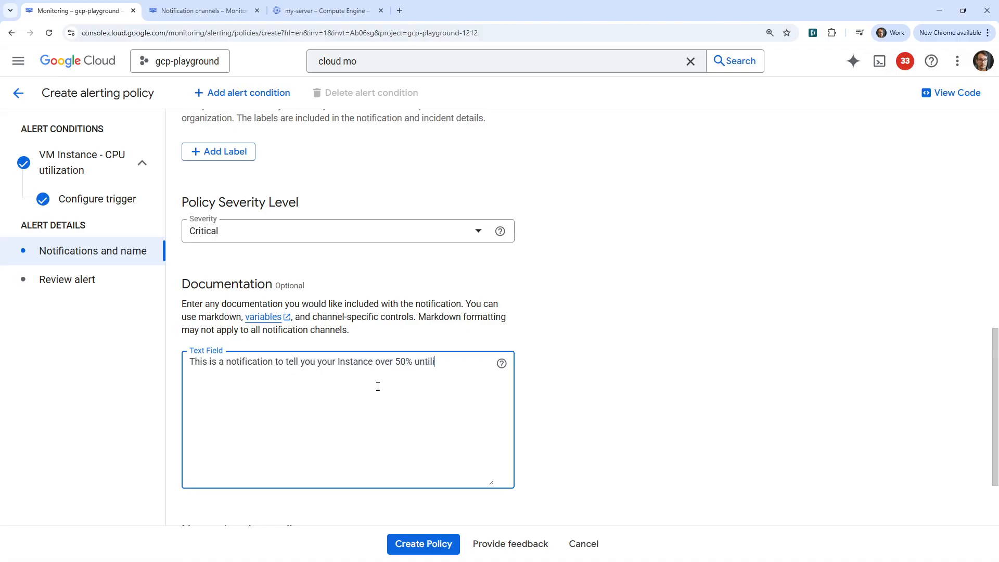
text(axtion)
click(100, 285)
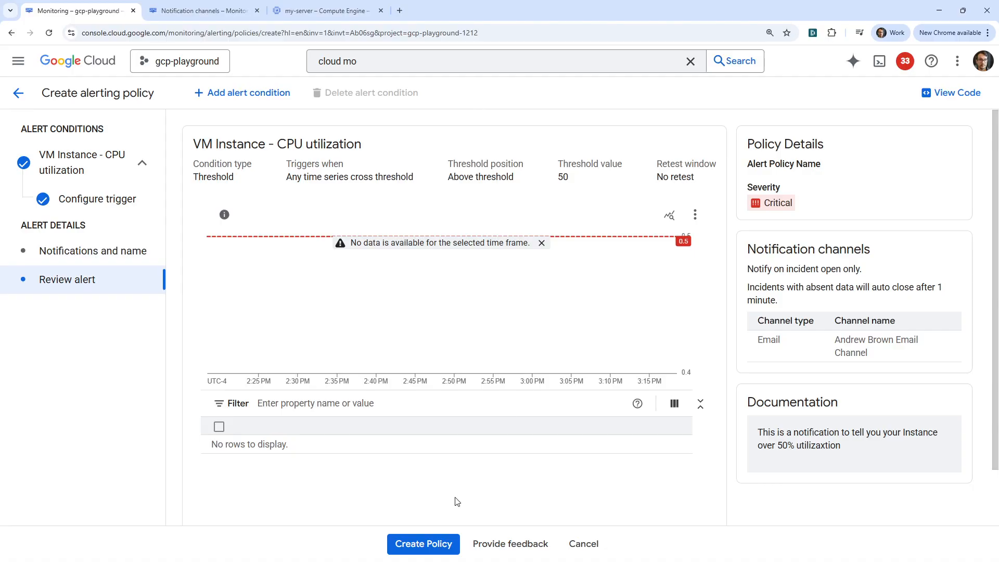
- Name the alert policy '50-cpu-over' and create it
click(440, 544)
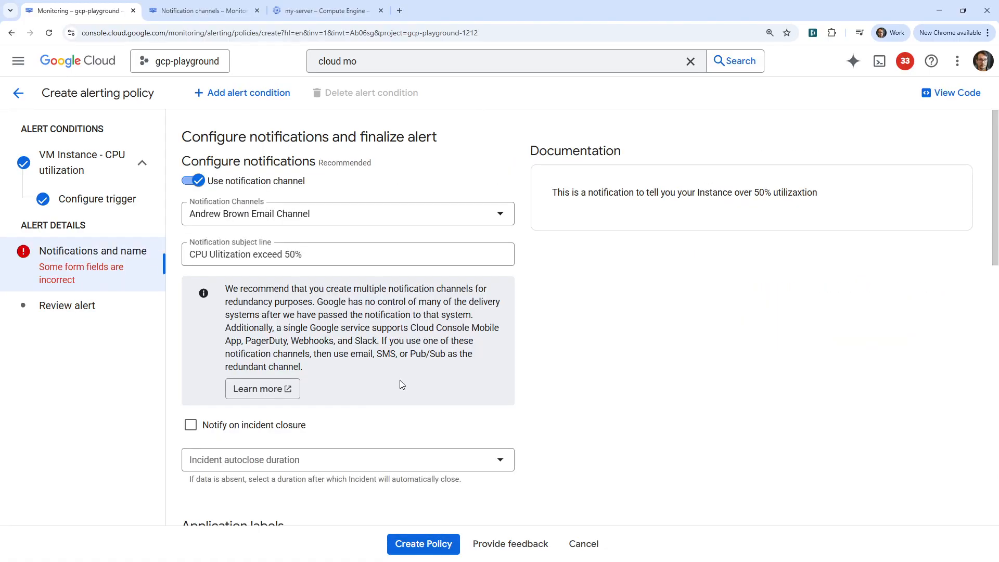
scroll(384, 315, down, 10)
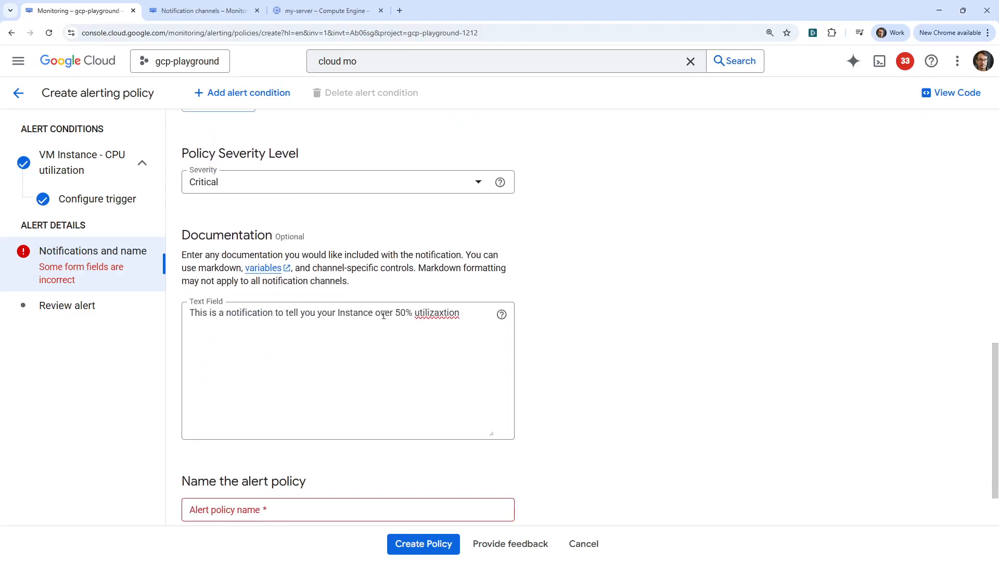
click(313, 435)
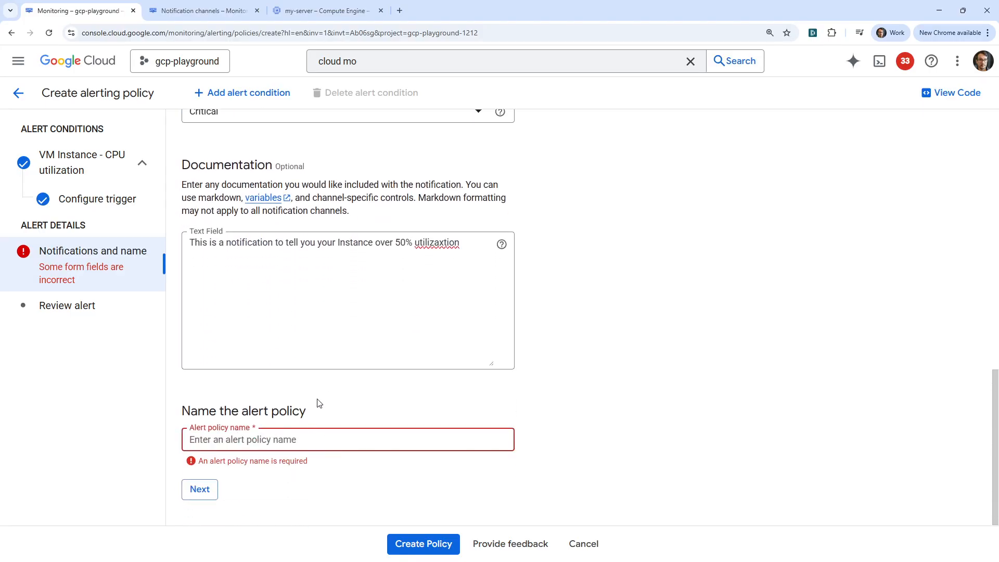
text(50-cpu-over)
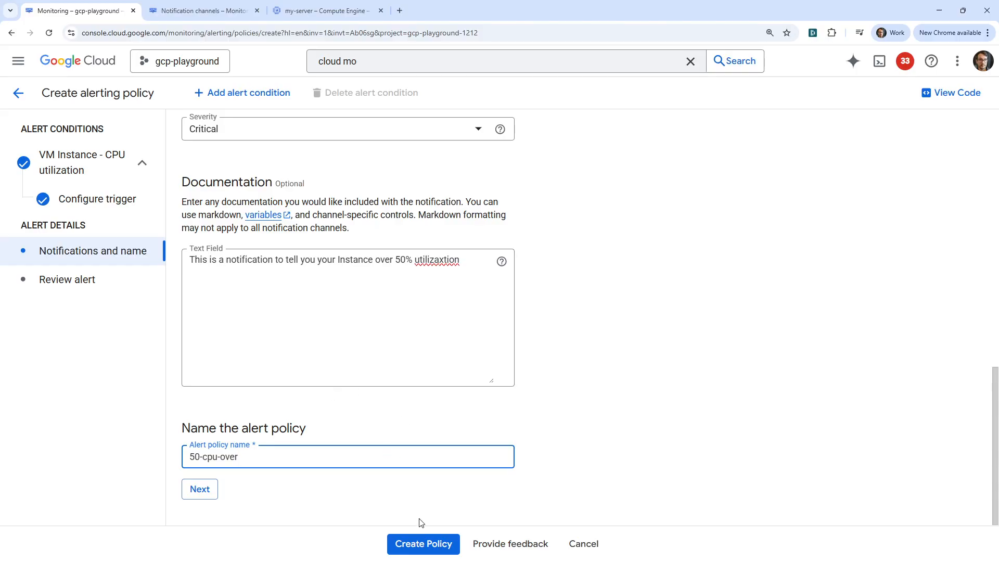
click(429, 543)
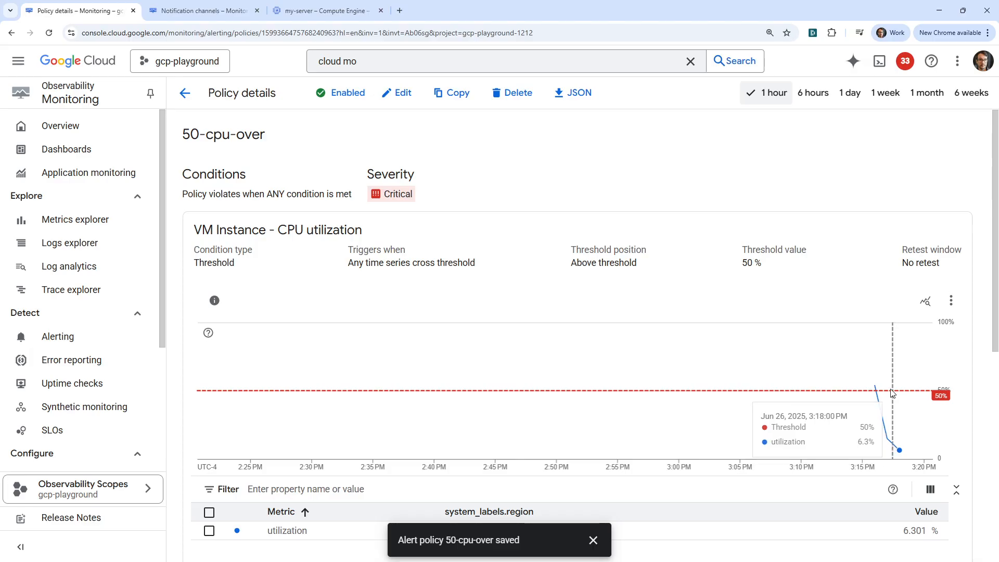
- Switch to the my-server Compute Engine tab and go to the VM instances list
scroll(567, 380, down, 3)
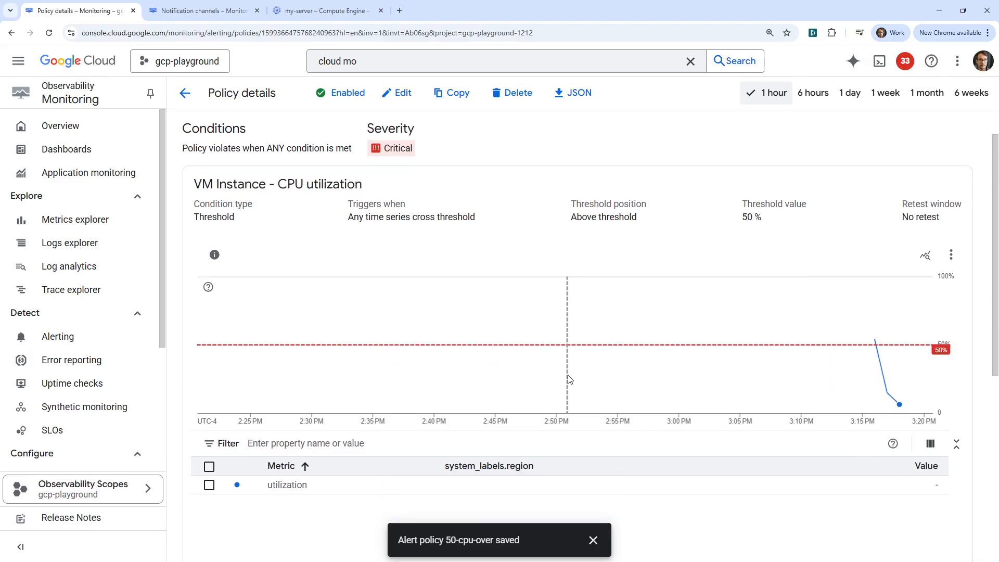
scroll(335, 255, up, 3)
key(ctrl+Tab)
key(ctrl+Tab)
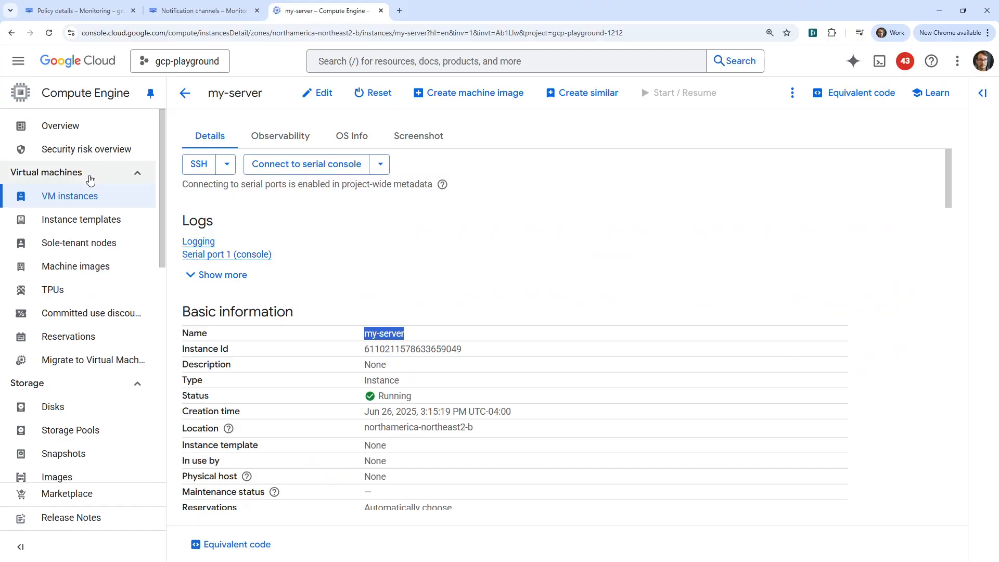
click(138, 194)
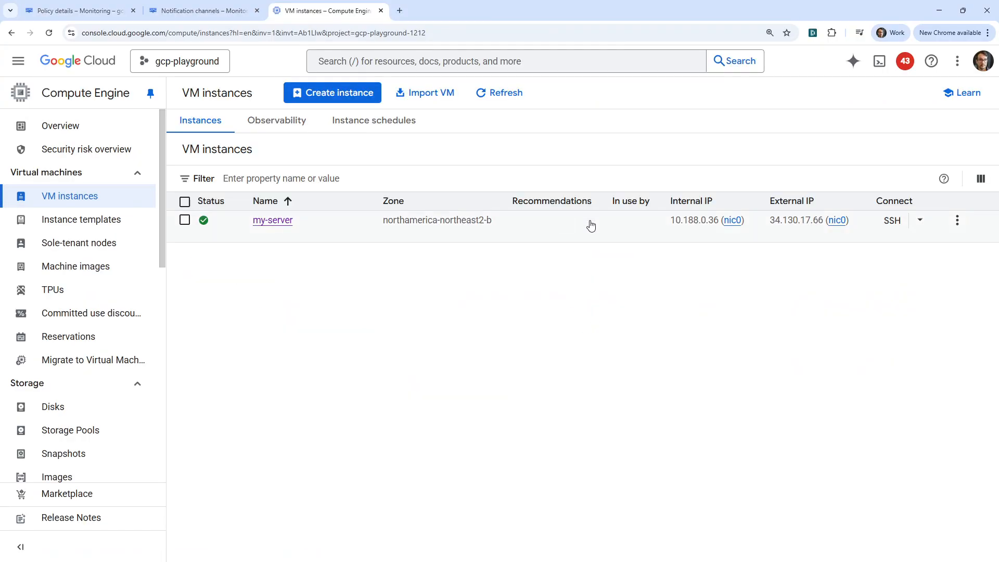
- SSH into my-server, authorize the connection, and run 'sudo apt install stress -y'
click(891, 220)
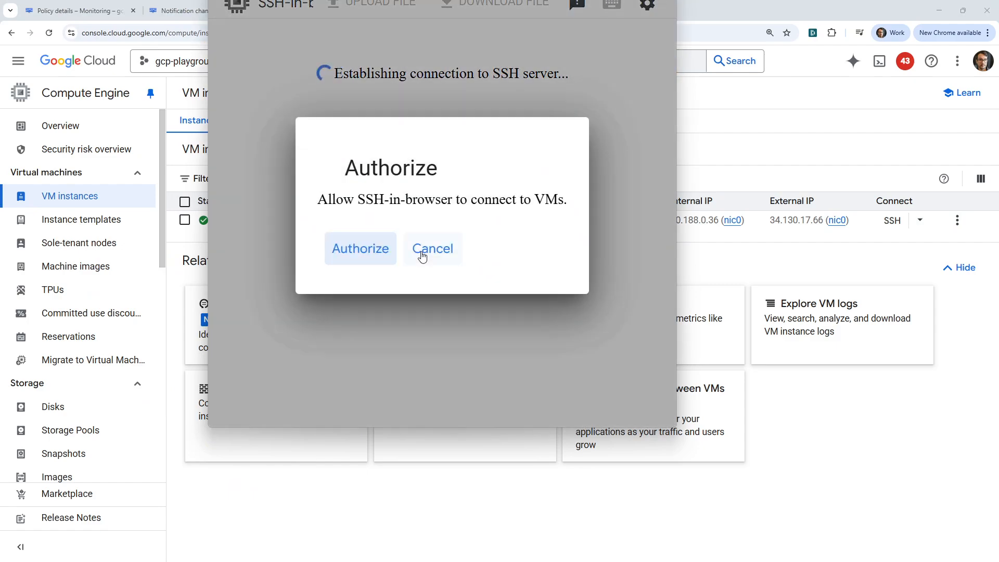
click(361, 249)
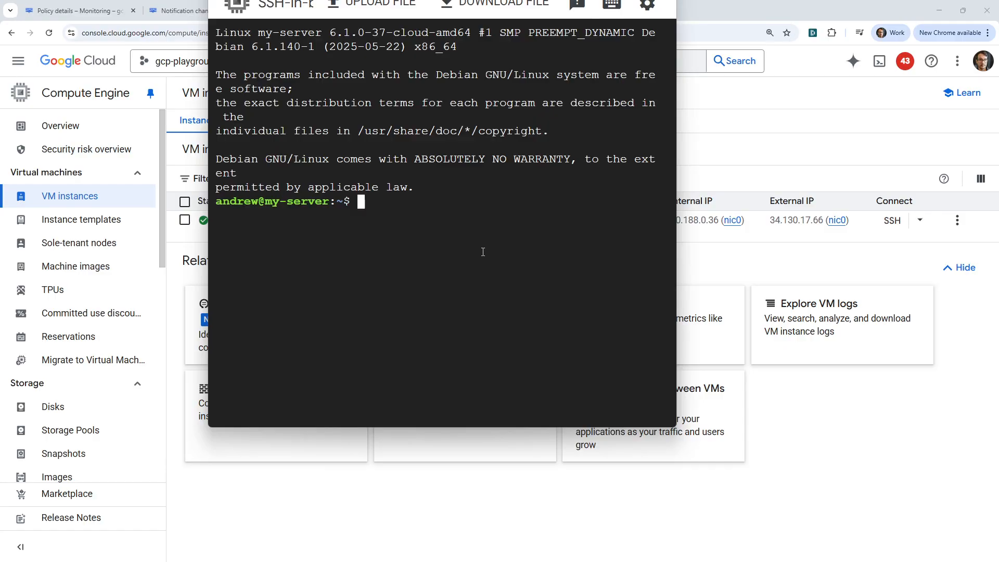
text(sudo apt install stress -y)
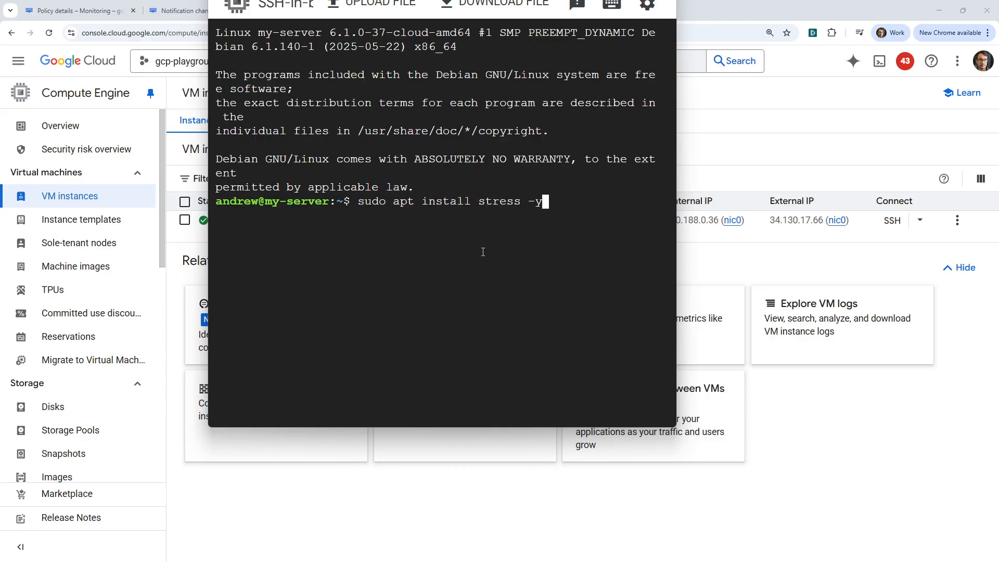
key(Return)
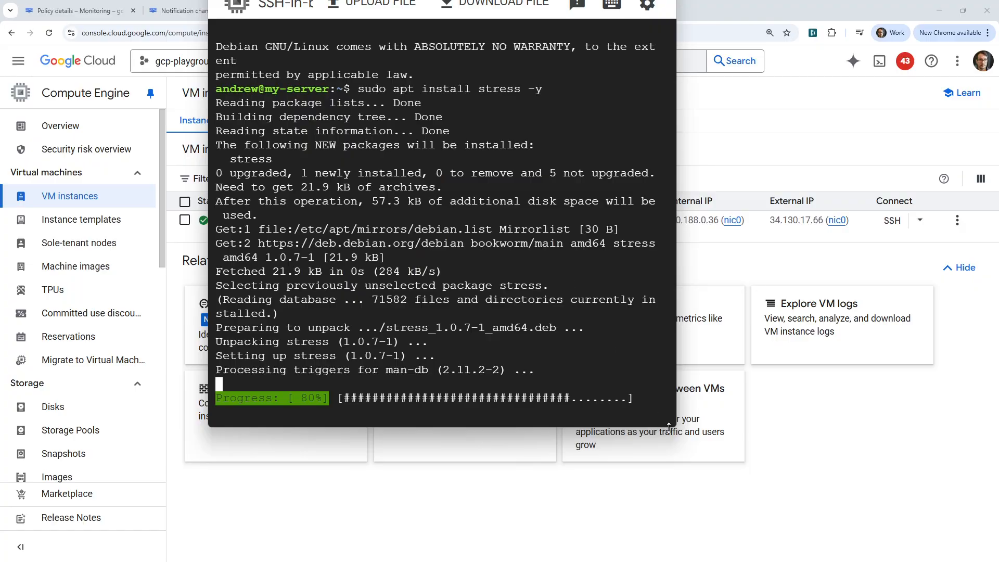
drag(675, 427, 803, 458)
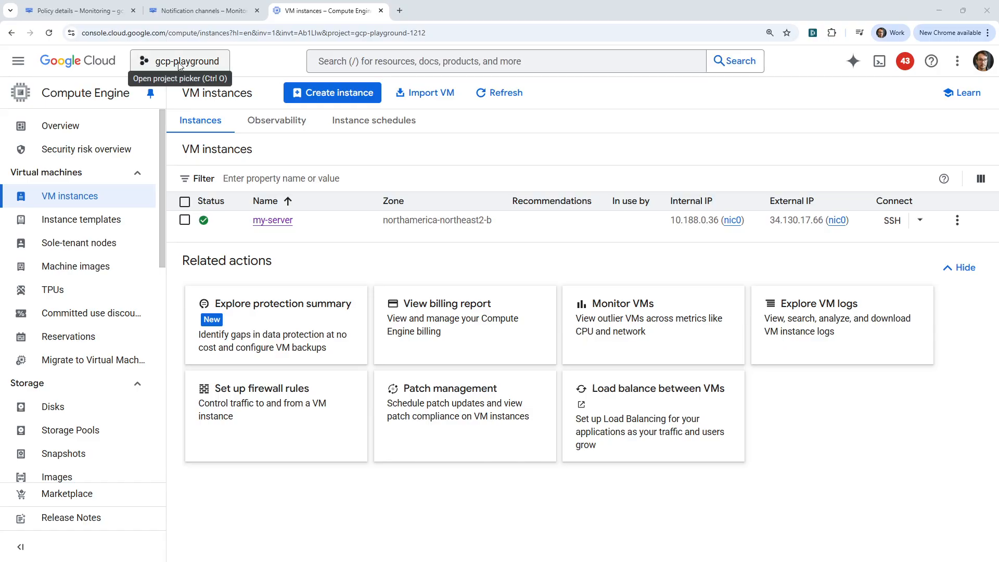
- Run 'stress --cpu 2 --timeout 60' on my-server, correcting the mistyped --vcpu option
key(ctrl+shift+Tab)
key(ctrl+shift+Tab)
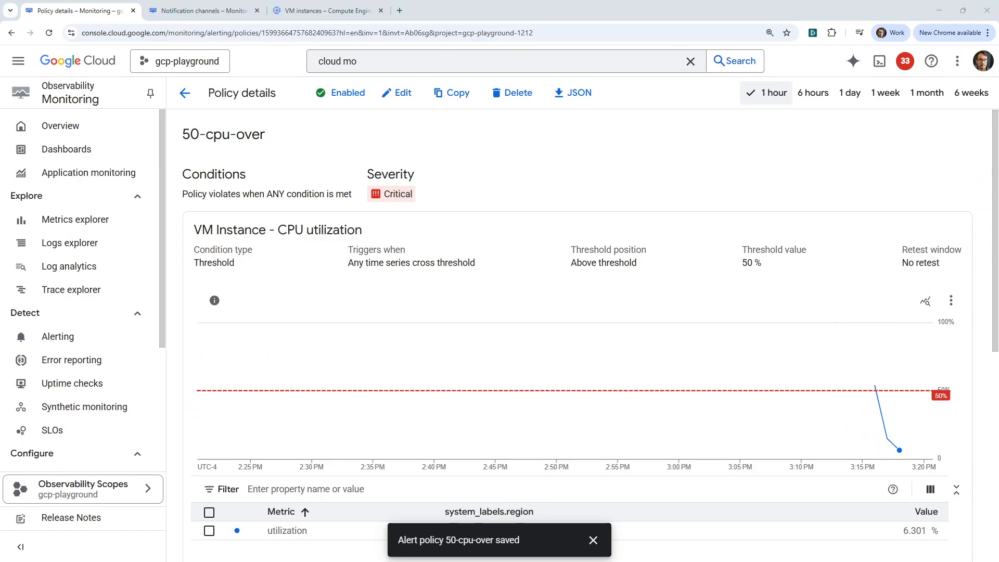
key(alt+Tab)
text(st)
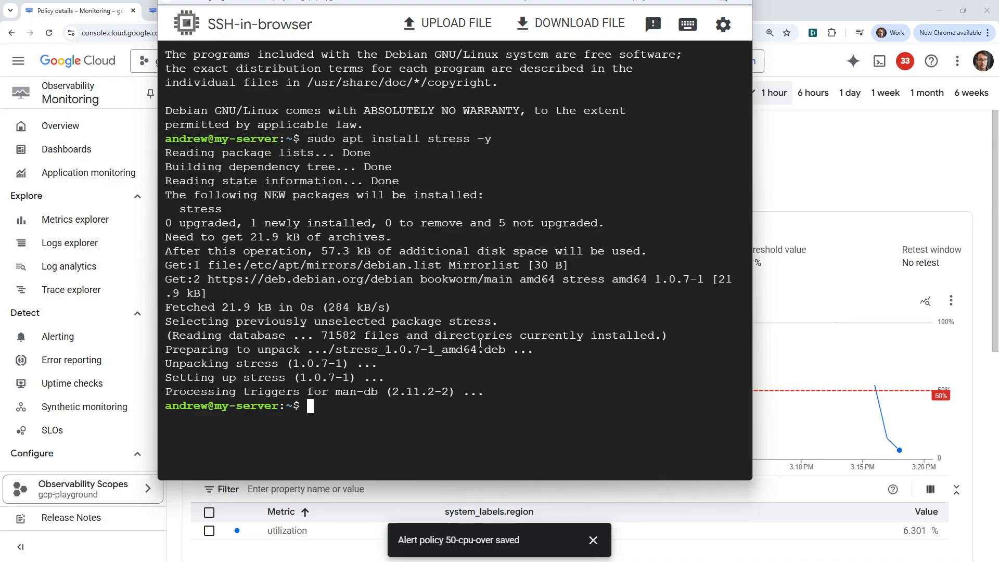
text(ress --vcpu )
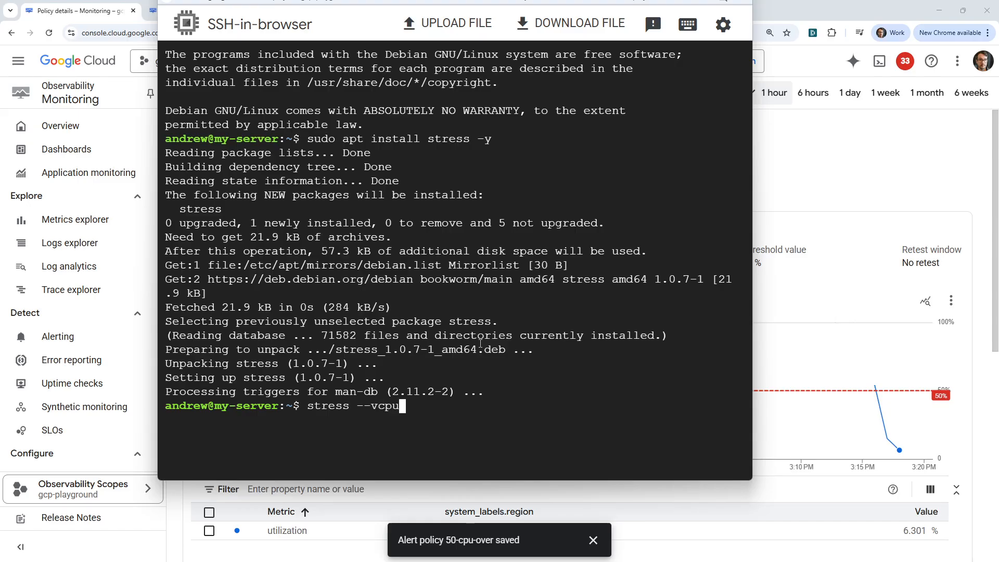
text(2 --timeout 60)
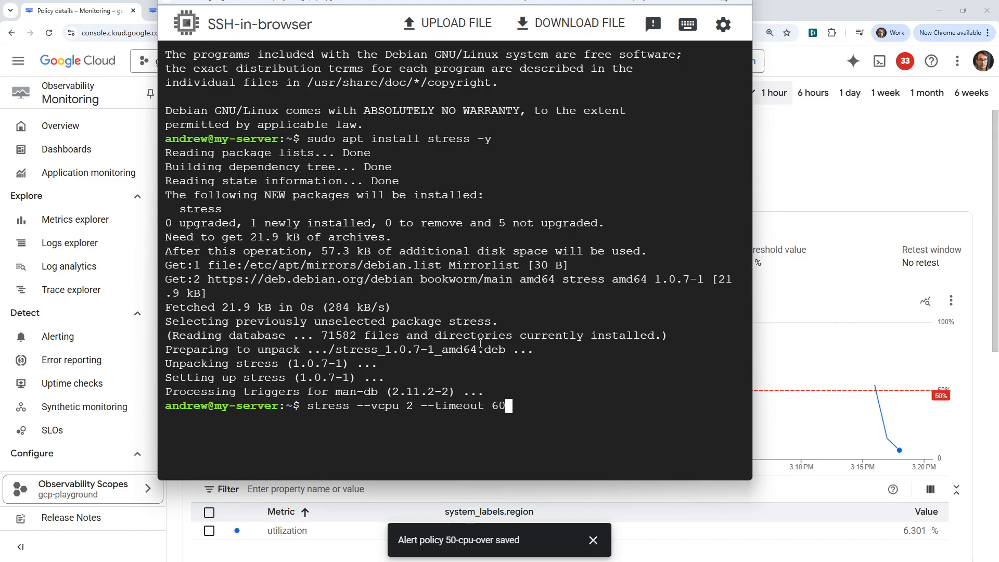
key(Return)
key(Up)
key(Left)
key(Left)
key(Left)
key(Left)
key(Left)
key(Left)
key(Left)
key(Left)
key(Left)
key(Left)
key(Left)
key(Left)
key(Left)
key(Left)
key(Left)
key(Left)
key(Left)
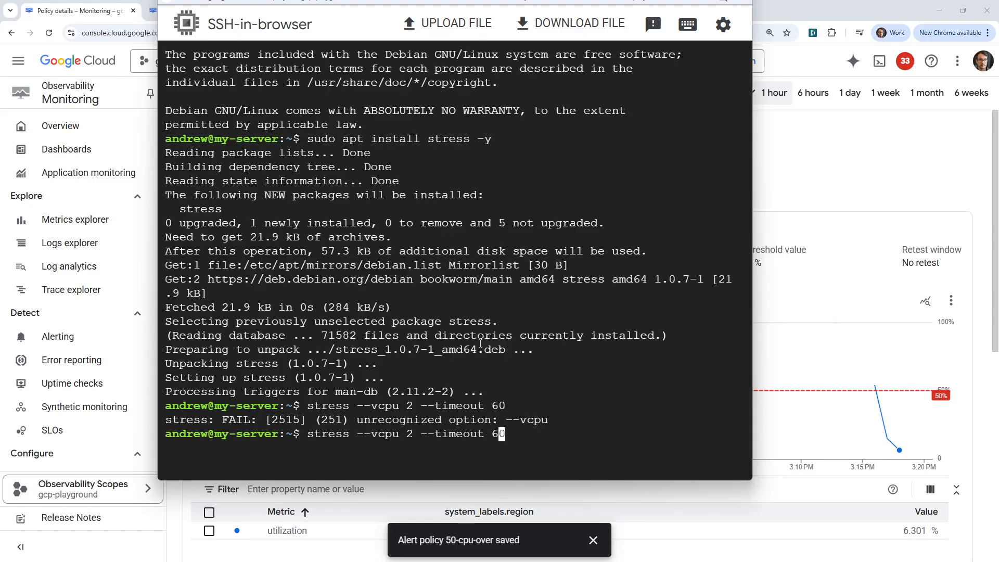
key(Left)
key(BackSpace)
key(Return)
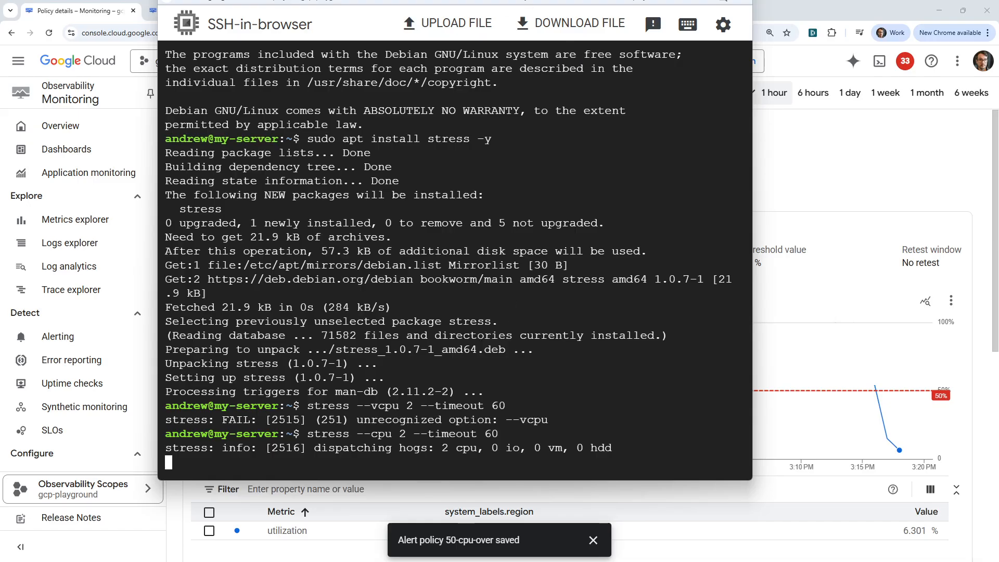
drag(455, 1, 496, 13)
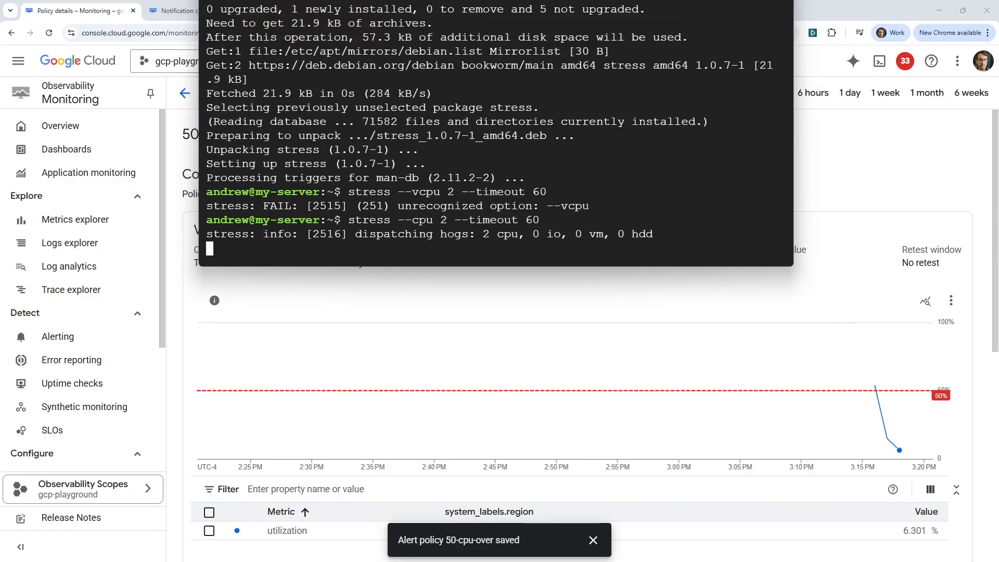
drag(500, 48, 505, 144)
- Stop the run and restart stress on 2 CPUs with a 120-second timeout
key(ctrl+c)
key(ctrl+c)
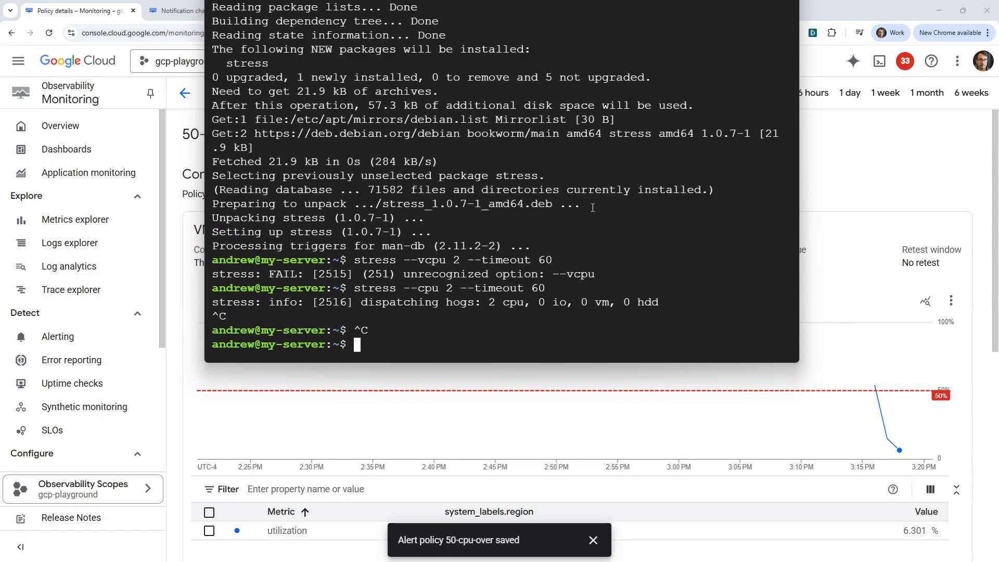
key(Up)
key(Left)
key(Delete)
key(BackSpace)
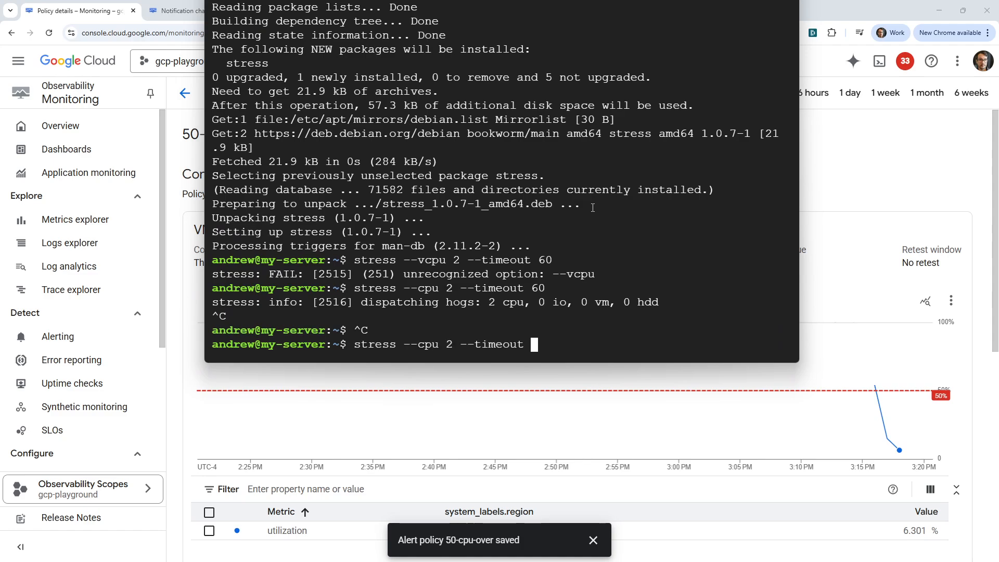
text(120)
key(Return)
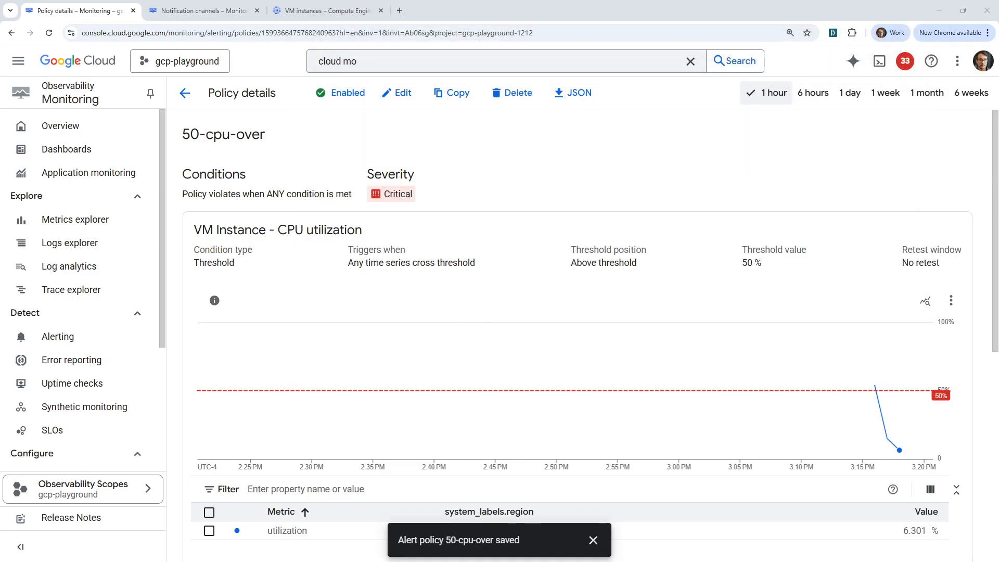
- Reload the 50-cpu-over policy details page to see CPU spike above the 50% threshold
click(334, 32)
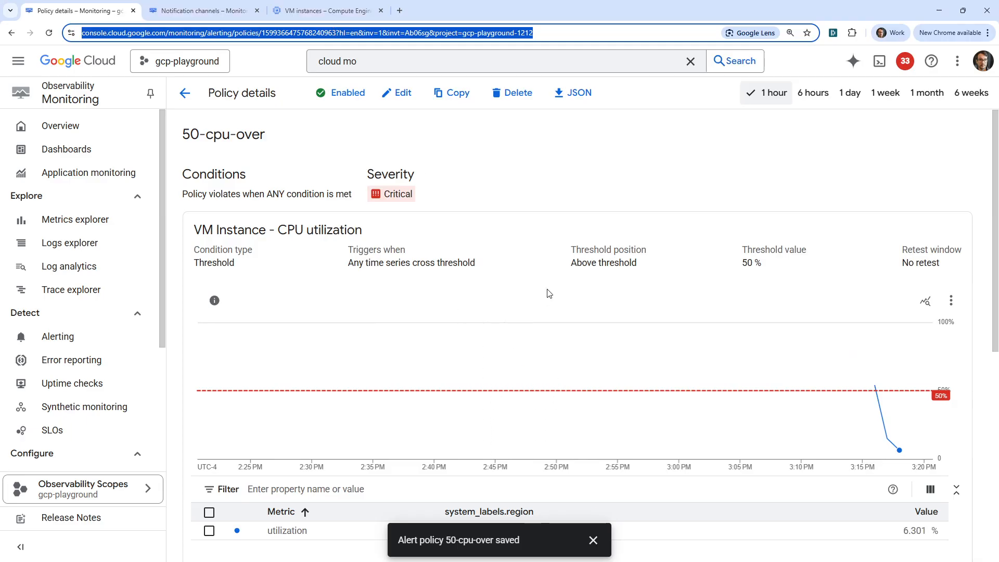
key(Return)
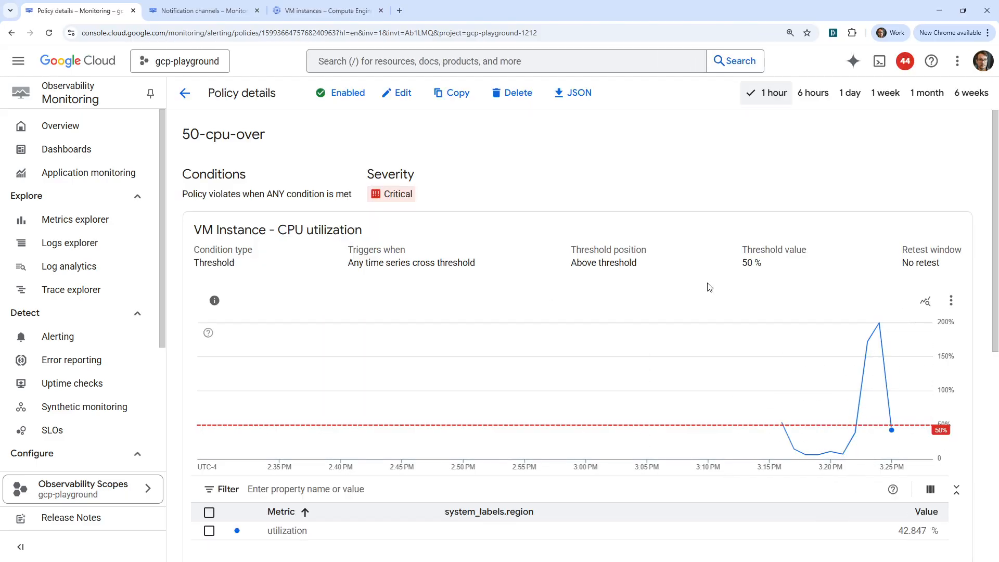
click(399, 10)
key(ctrl+w)
- Read the Gmail critical CPU utilization alert and find instance name my-server
drag(468, 0, 341, 53)
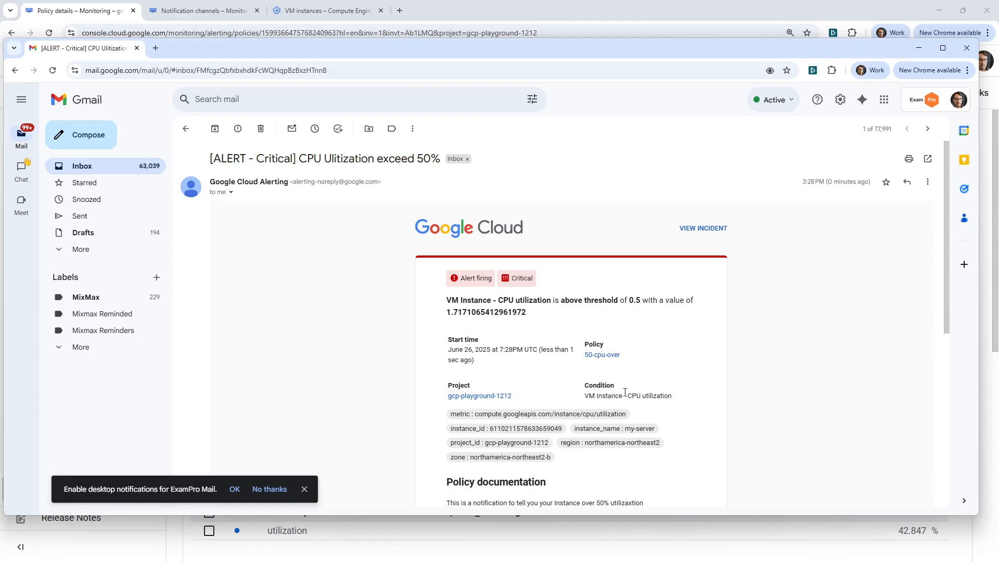
scroll(510, 353, down, 2)
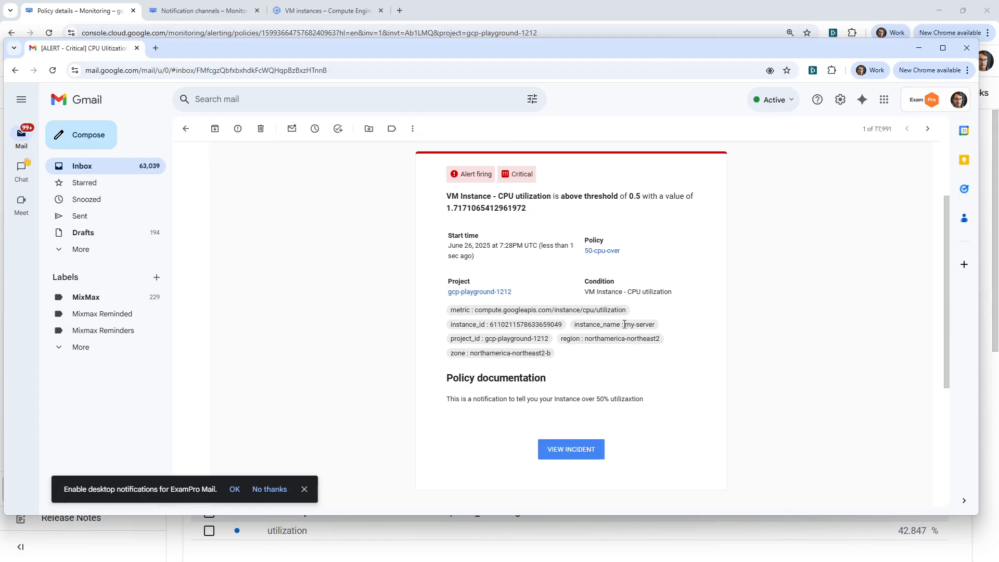
drag(624, 325, 657, 325)
- Delete the 50-cpu-over alert policy in Cloud Monitoring and confirm the deletion
drag(380, 52, 372, 0)
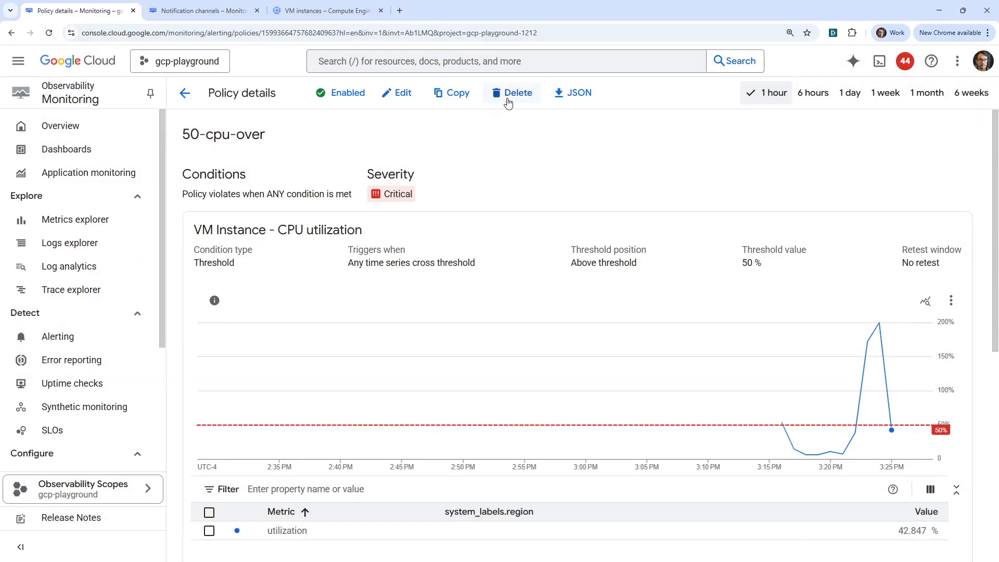
click(508, 94)
click(586, 338)
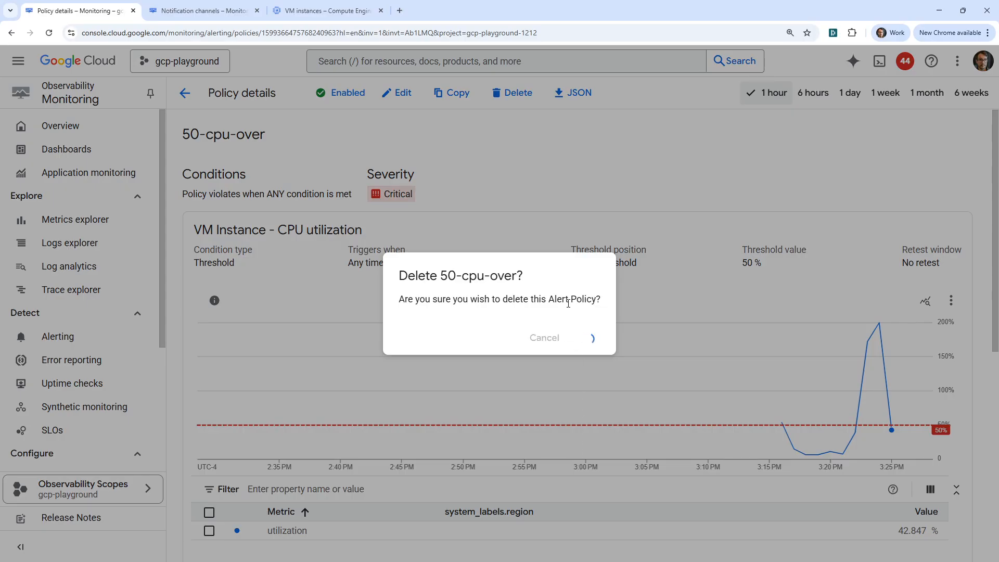